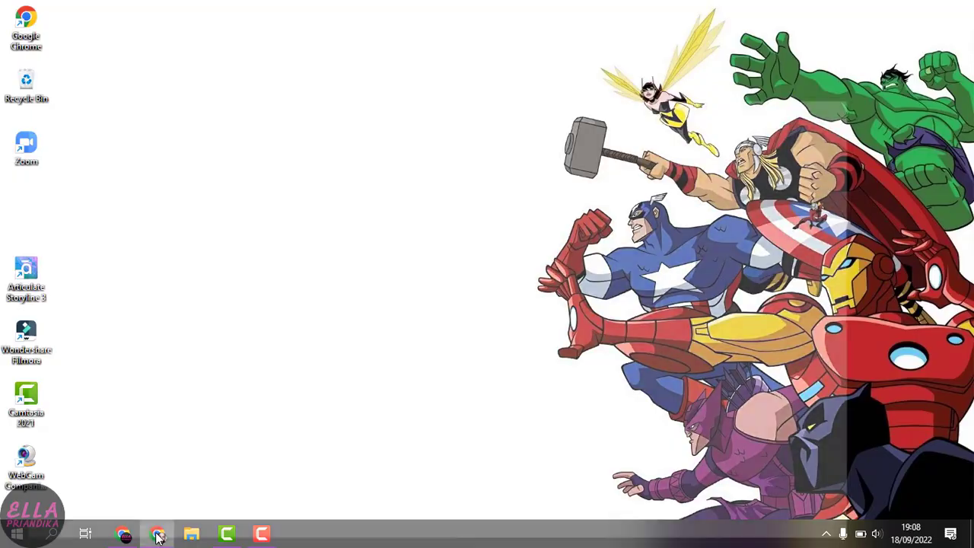
Switch to Google Forms in Chrome, create a blank form and title it "Apakah kamu pelajar pancasila?".
left_click(157, 537)
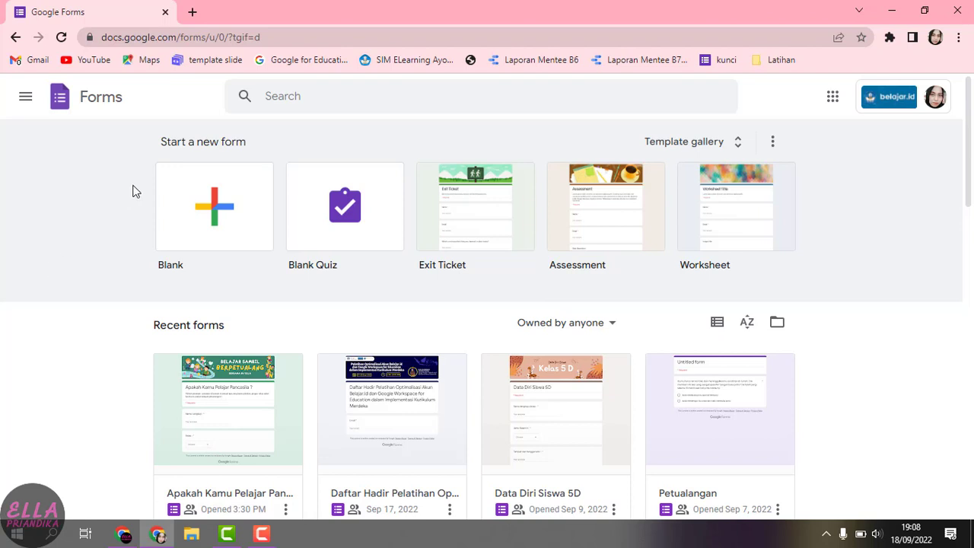
left_click(219, 209)
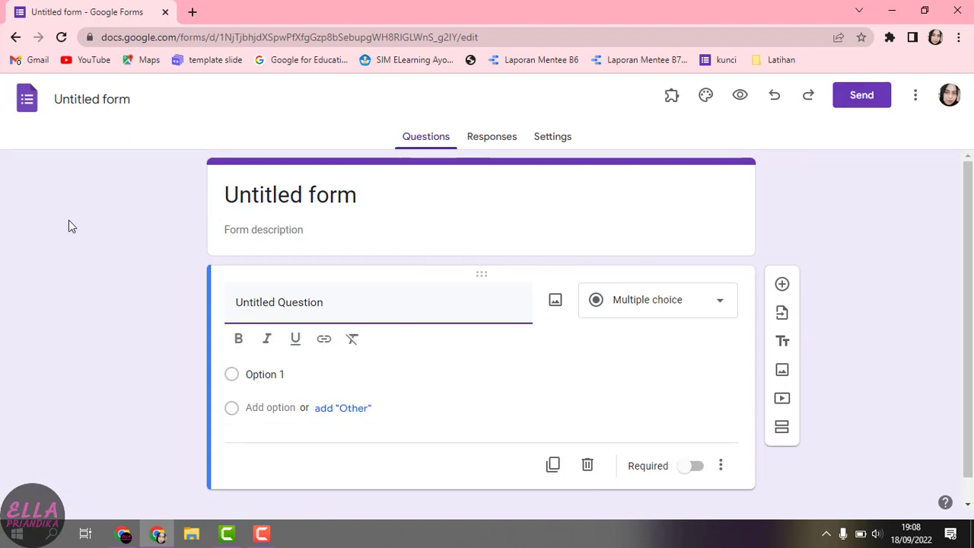
left_click(131, 100)
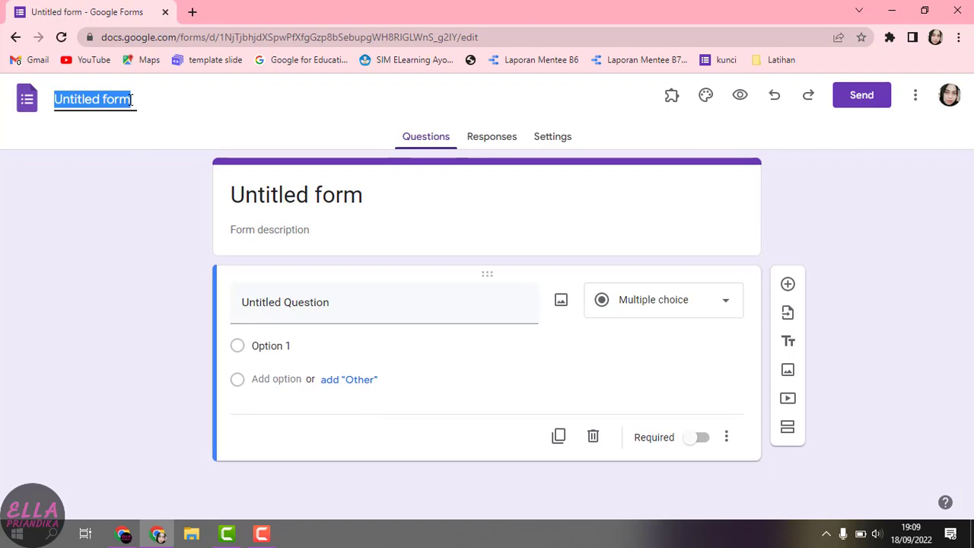
type("Apak")
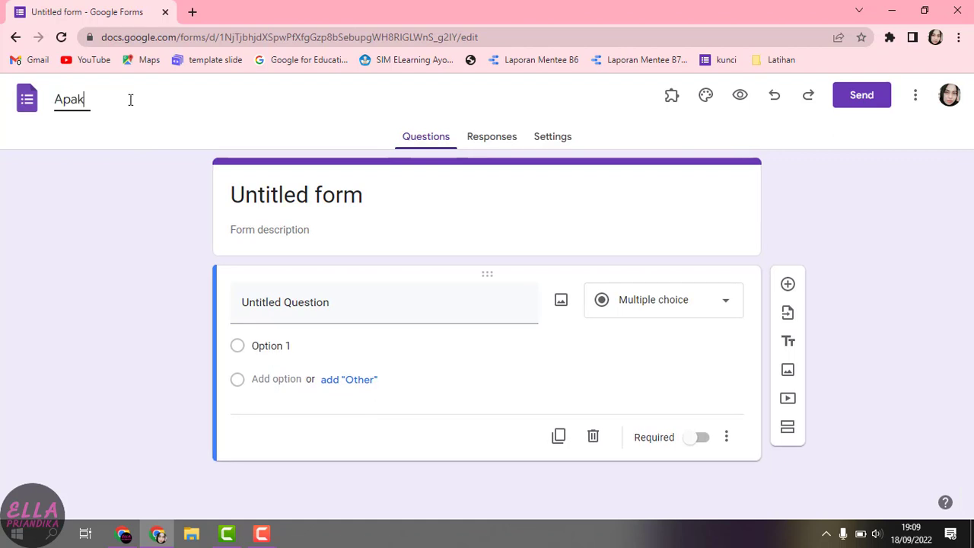
type("ah kamu p")
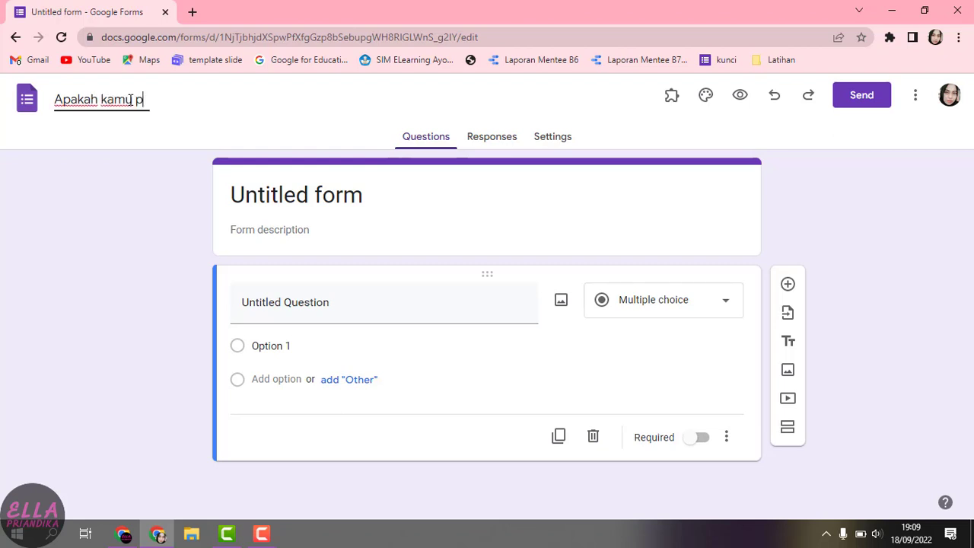
type("elajar pan")
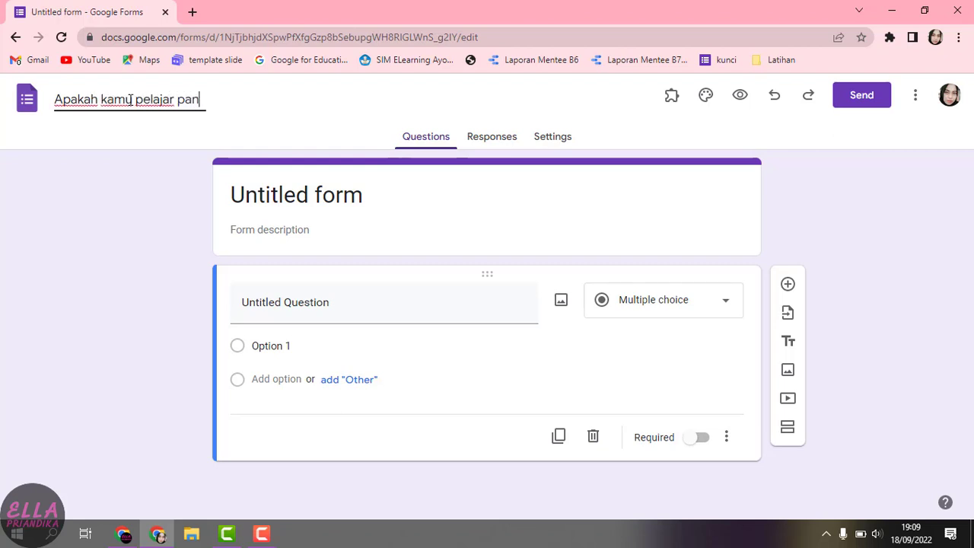
type("casila?")
left_click(84, 232)
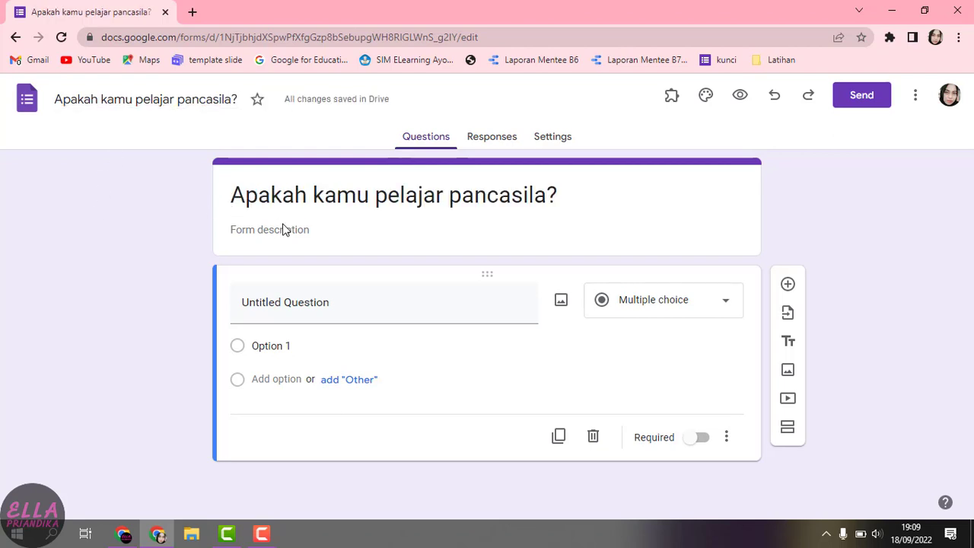
left_click(311, 229)
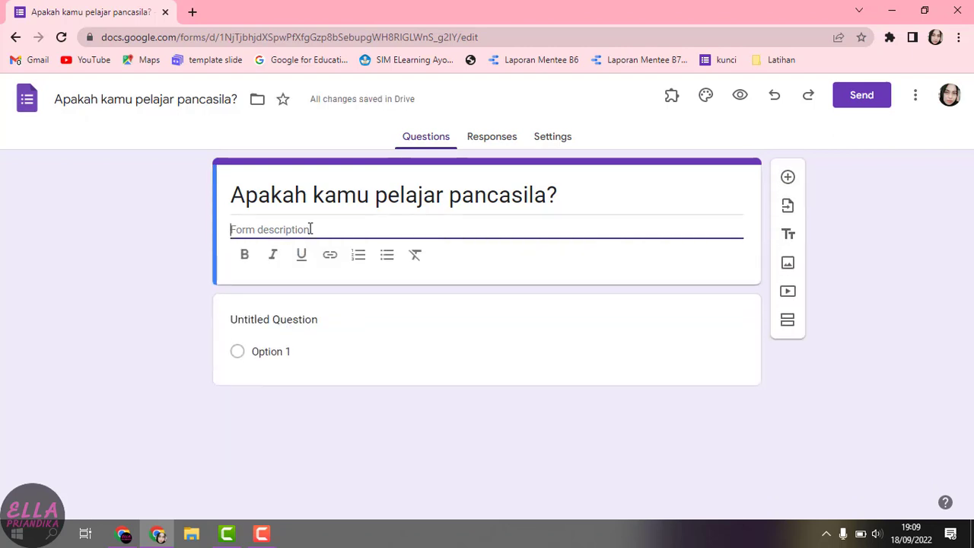
left_click(169, 263)
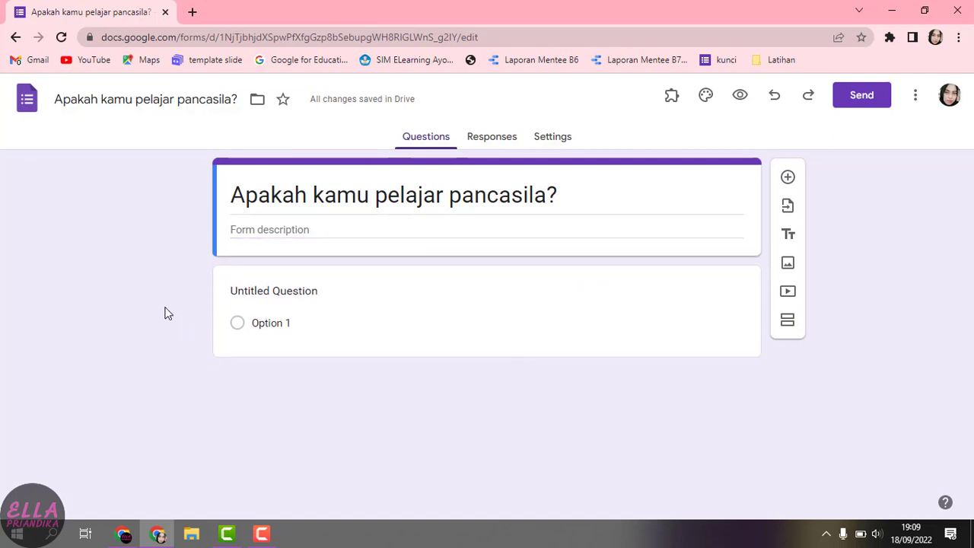
Title the first question "Nama Kelas" and make it required.
left_click(342, 291)
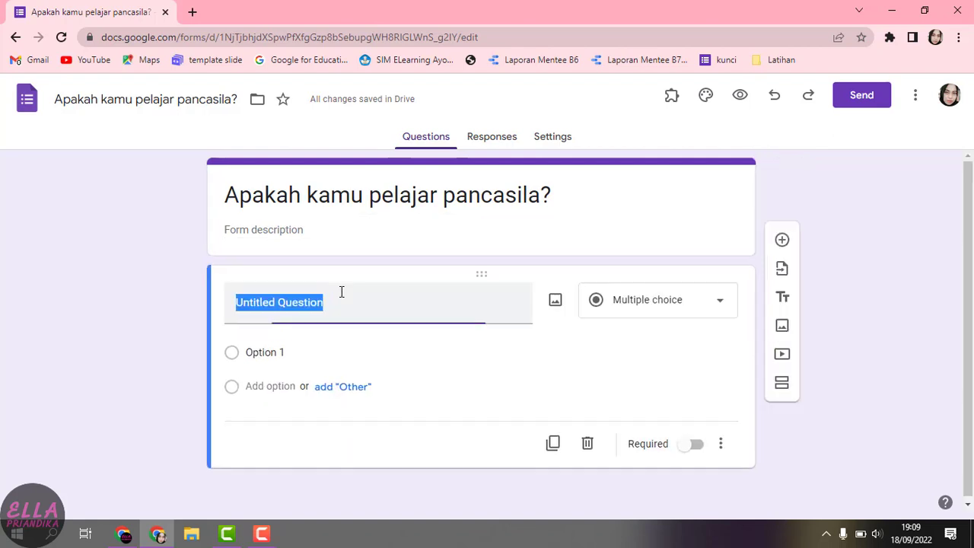
type("Nama Kelas")
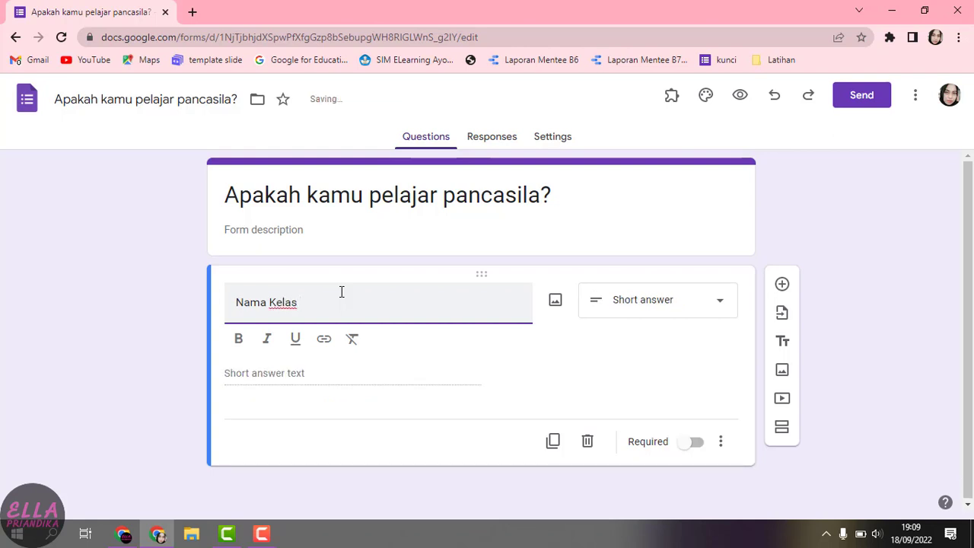
left_click(698, 442)
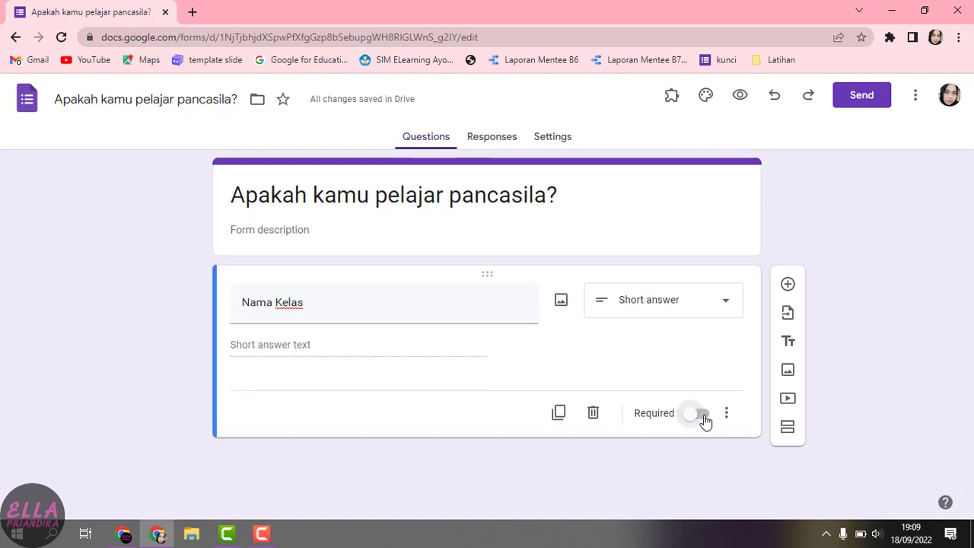
left_click(705, 419)
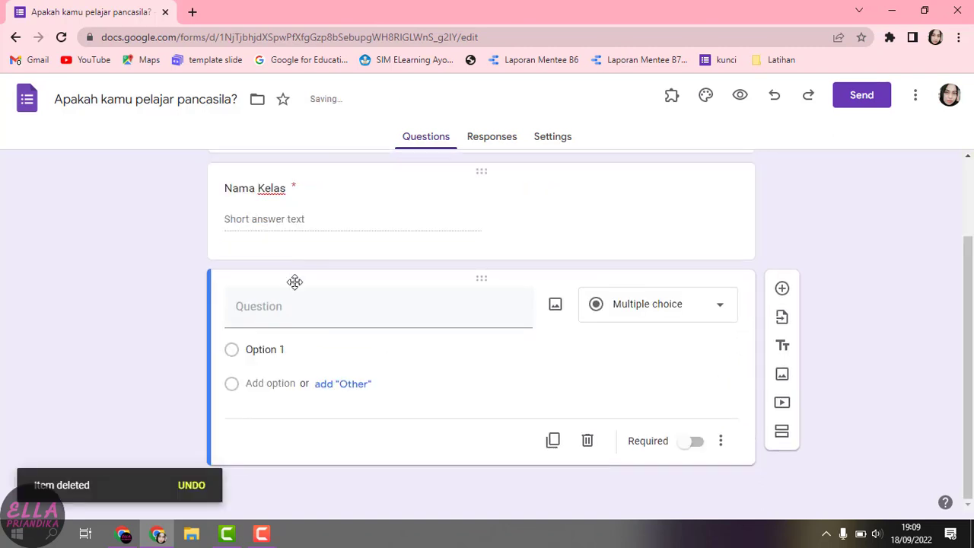
Title the empty second question "Kelas :" and change its answer type to Dropdown.
left_click(288, 305)
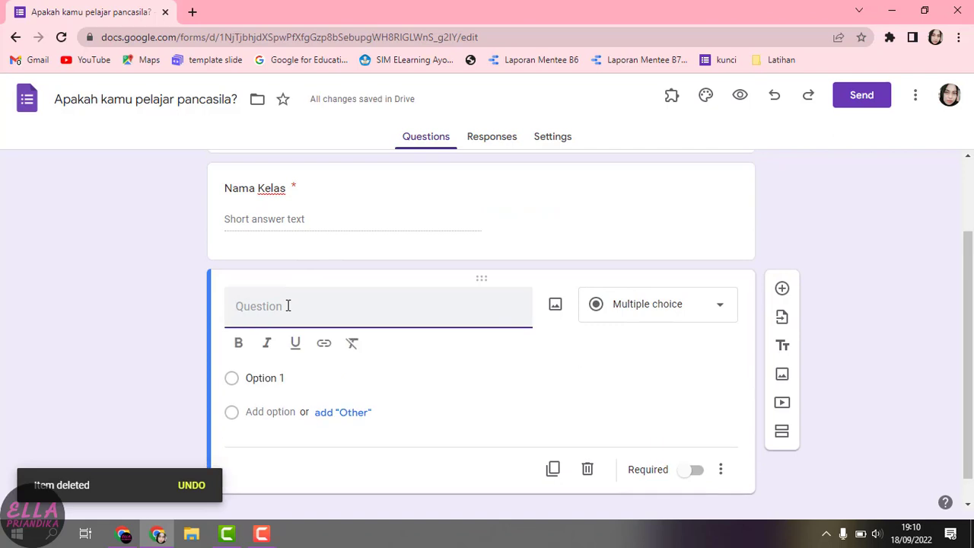
type("Kelas :")
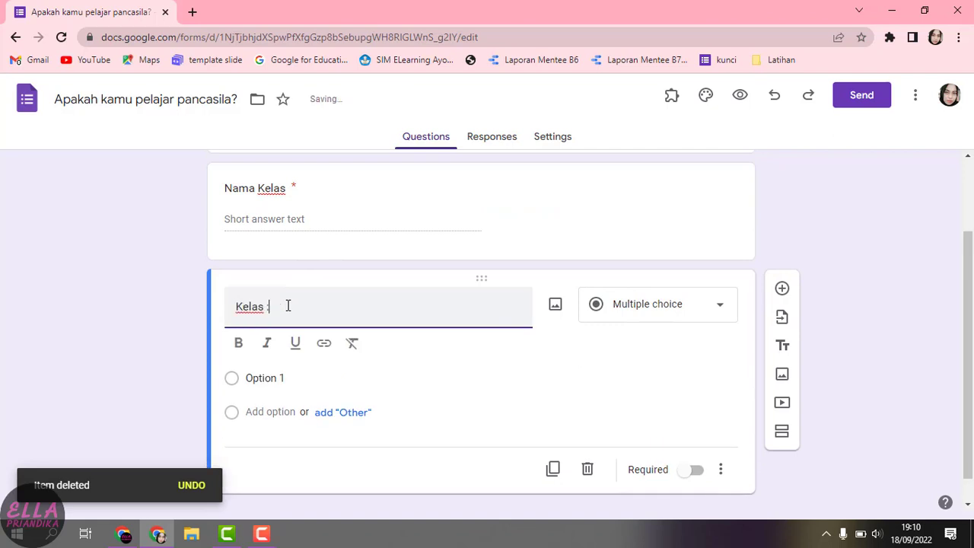
left_click(295, 379)
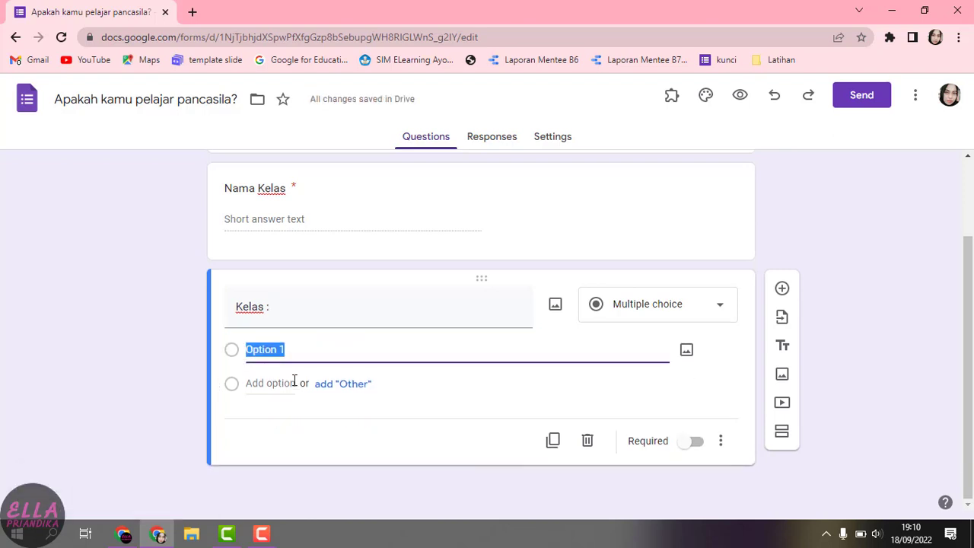
left_click(714, 315)
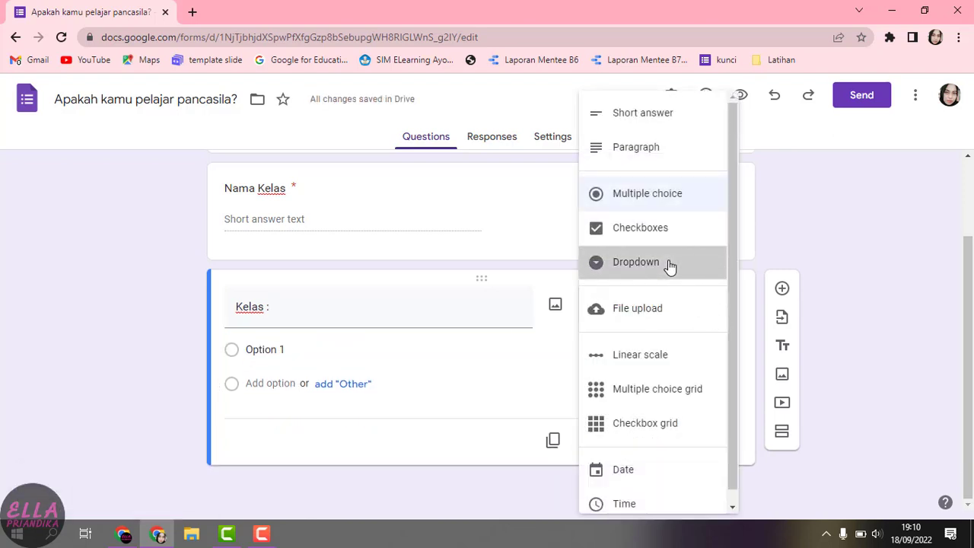
left_click(670, 263)
Enter 5 A, 5 B and 5 C as the dropdown options of the "Kelas :" question and make it required.
left_click(286, 349)
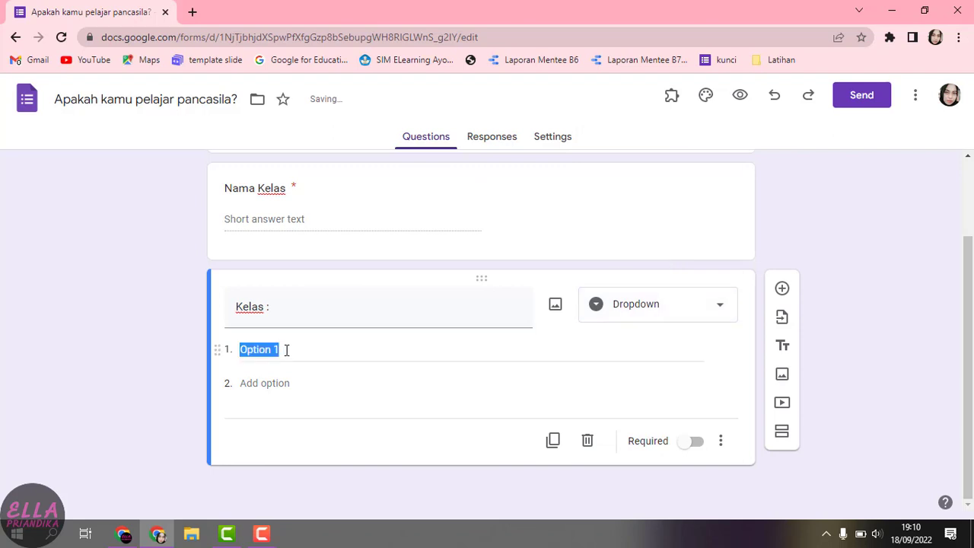
type("5 A 5 B 5 C")
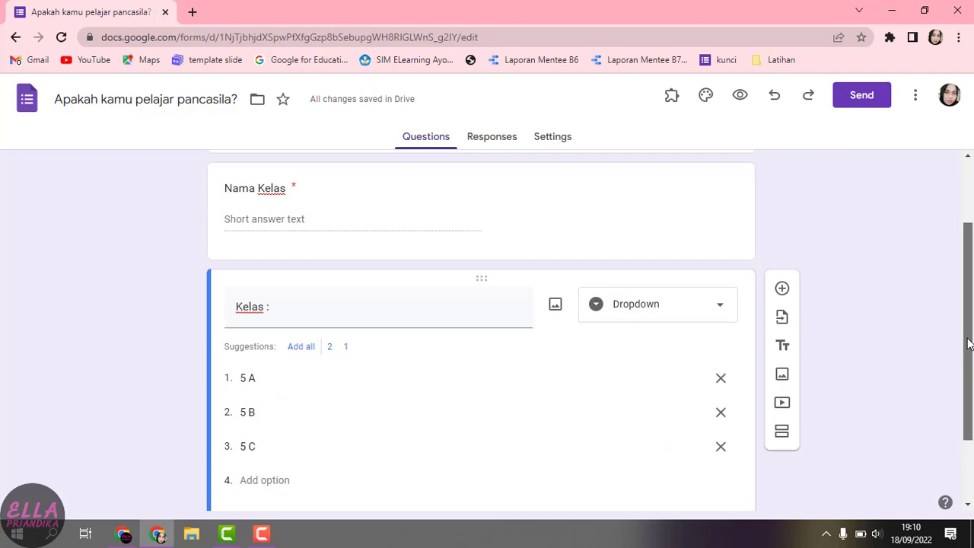
scroll(969, 344, "down", 2)
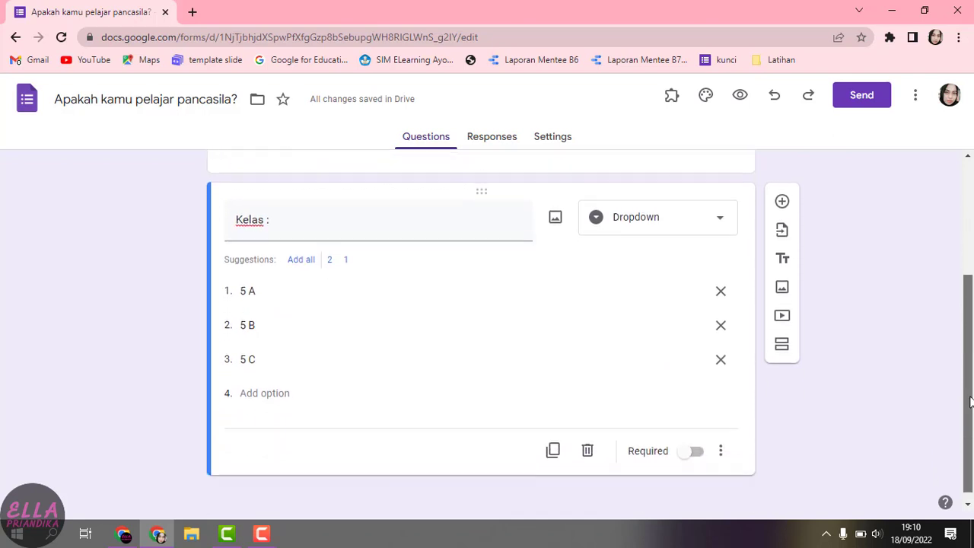
left_click(696, 443)
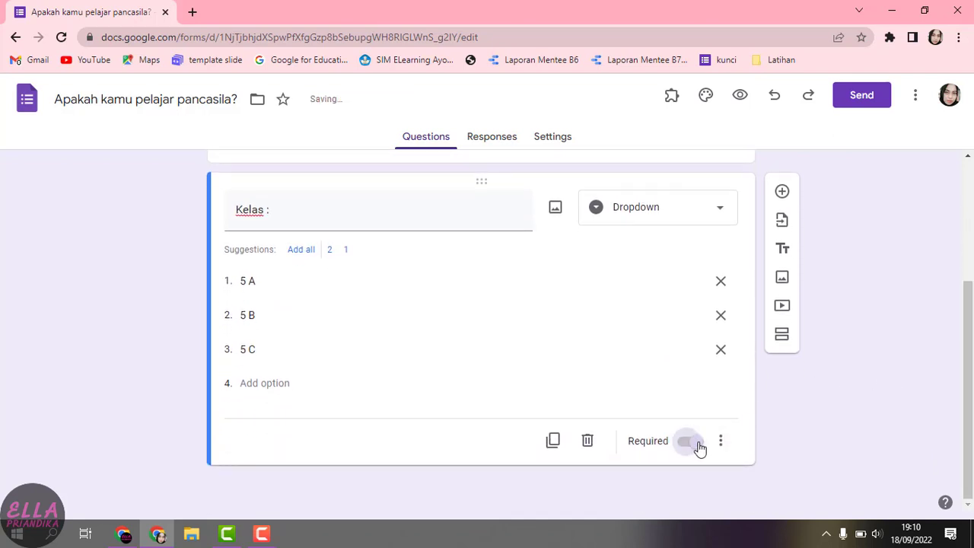
Add a second section after the "Kelas :" question and title it "Siapkan dirimu!".
left_click(782, 336)
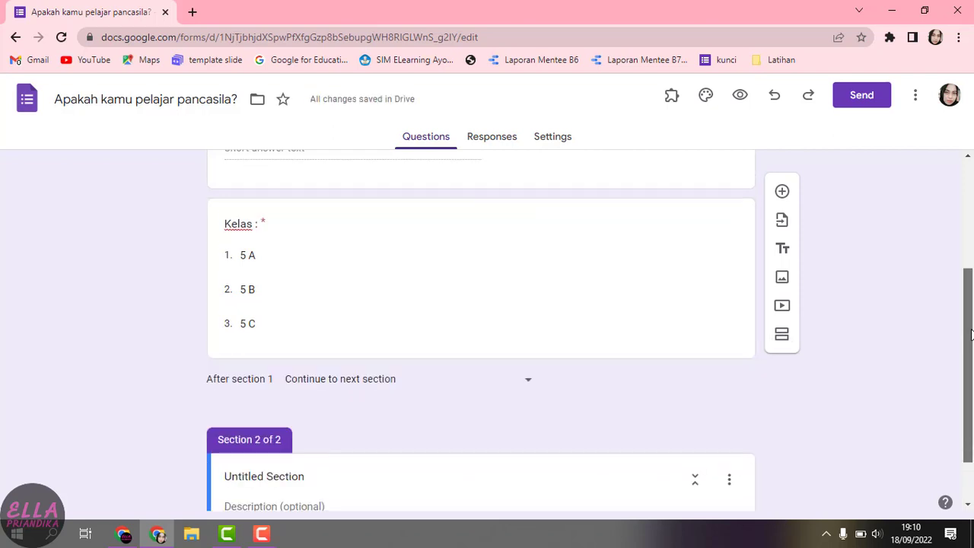
left_click_drag(971, 335, 970, 372)
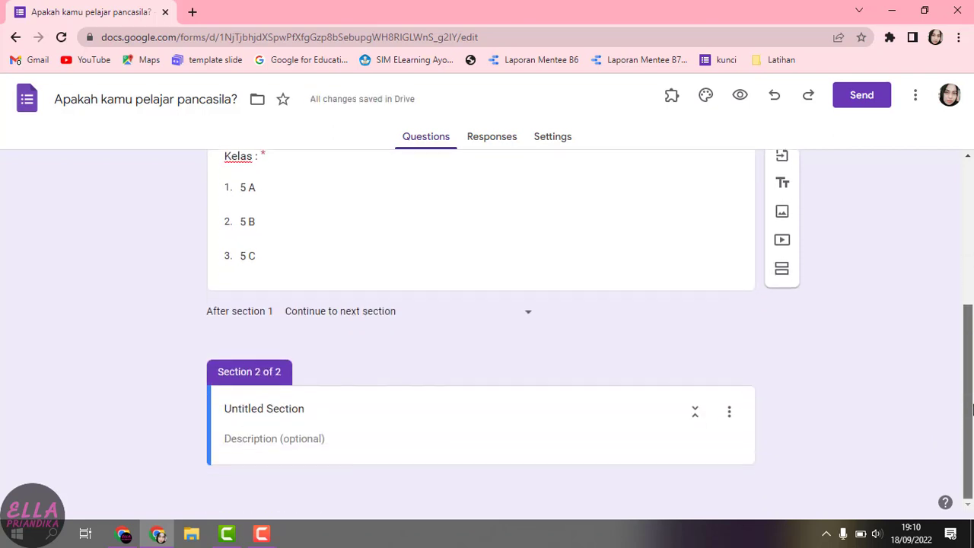
left_click(315, 410)
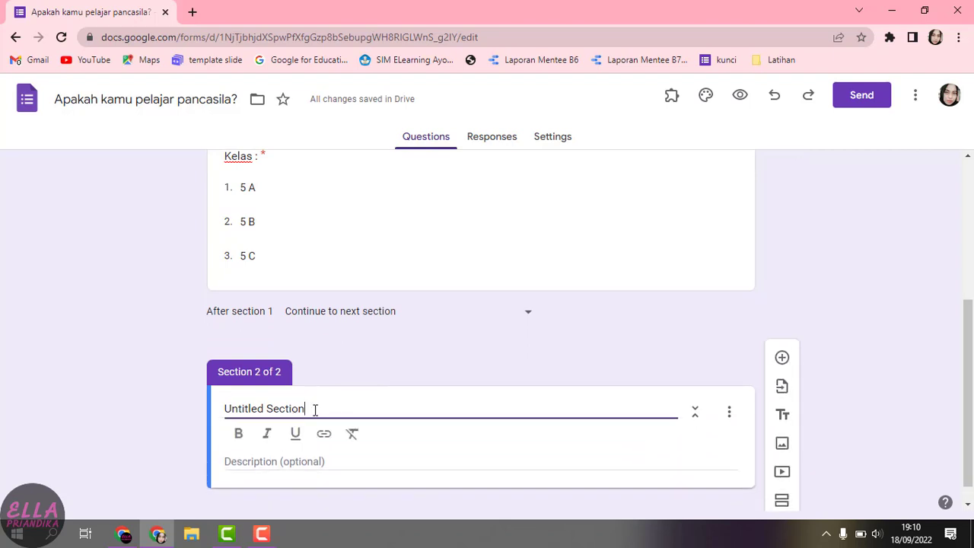
key("BackSpace")
key("BackSpace")
key("BackSpace")
key("BackSpace")
key("BackSpace")
key("BackSpace")
key("BackSpace")
key("BackSpace")
key("BackSpace")
key("BackSpace")
key("BackSpace")
key("BackSpace")
key("BackSpace")
key("BackSpace")
key("BackSpace")
key("BackSpace")
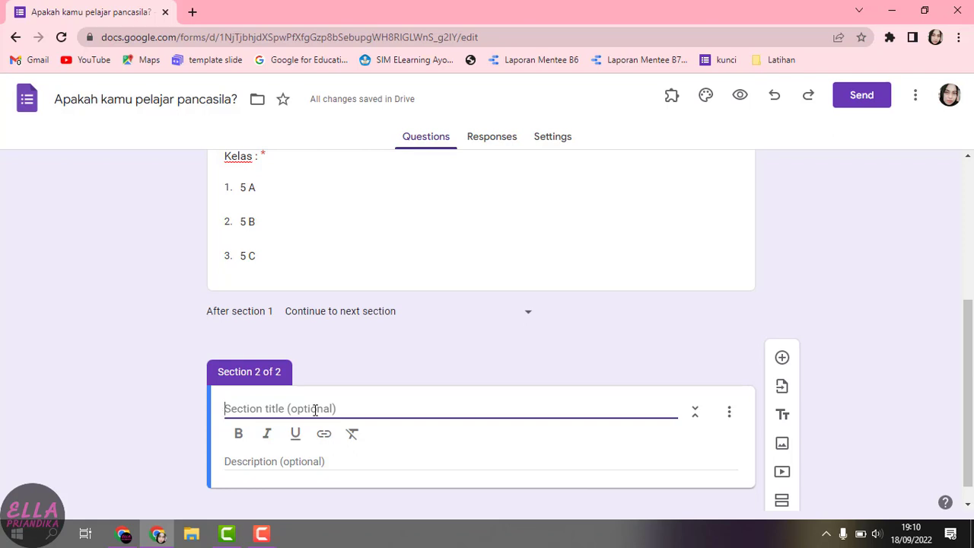
type("Siapkan dirimu!")
left_click(893, 387)
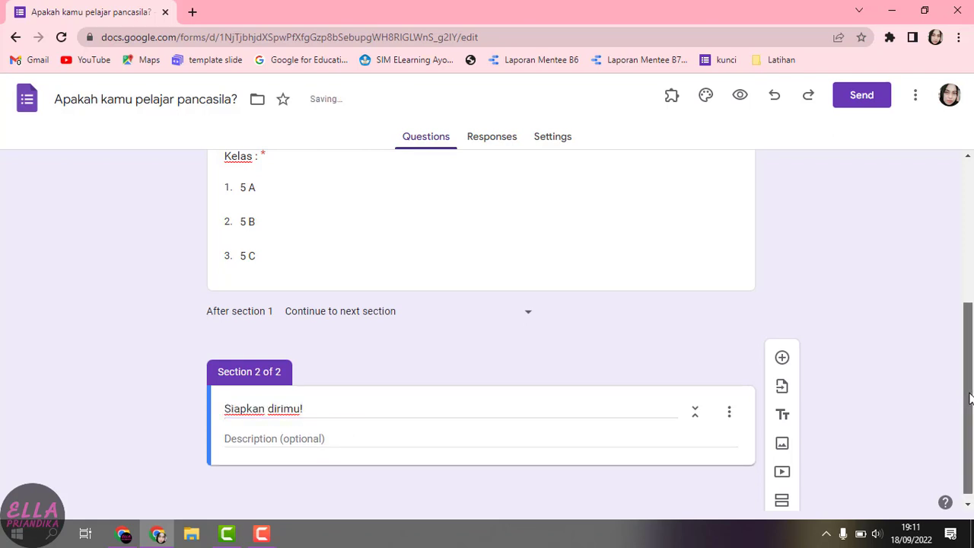
Add a multiple-choice question titled "Apakah kamu siap berpetualang ?" to the "Siapkan dirimu!" section.
scroll(970, 399, "down", 1)
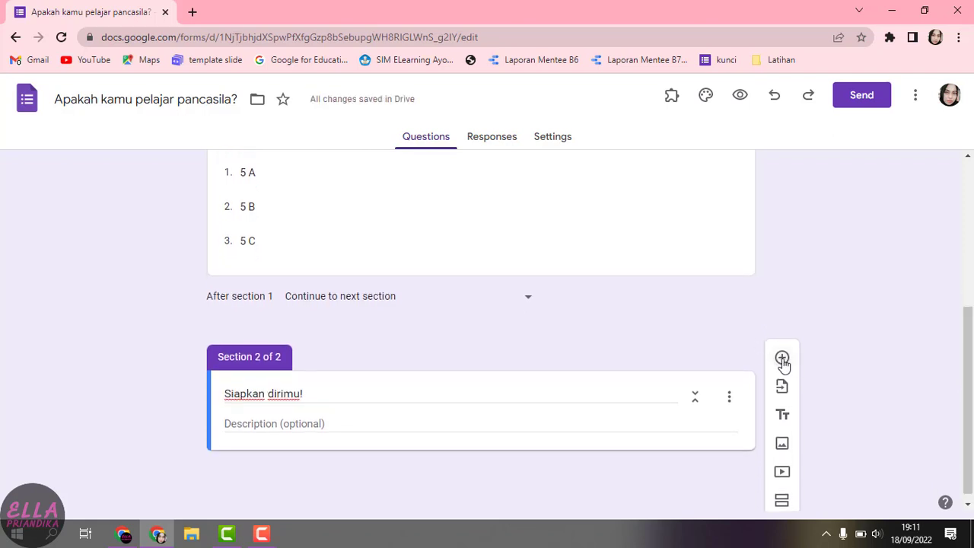
left_click(782, 358)
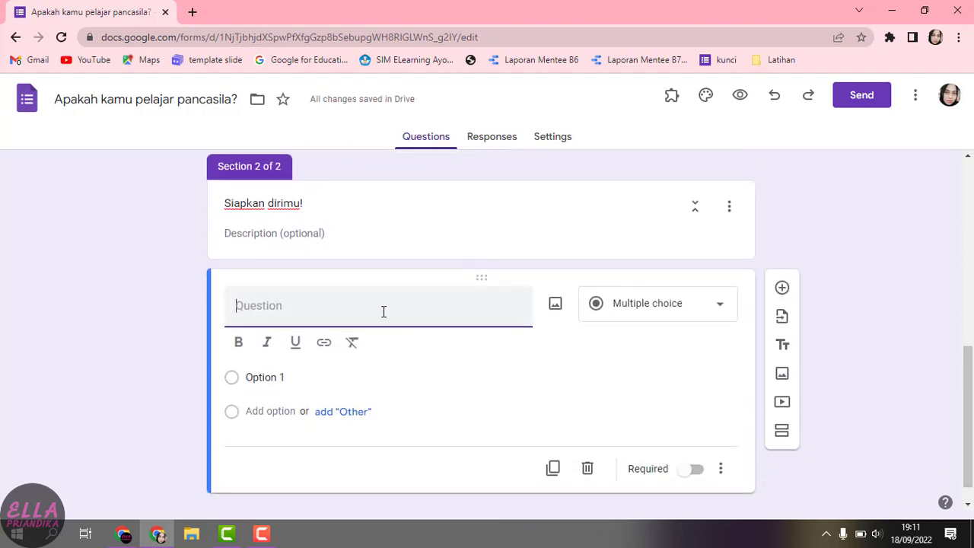
type("Apakah kamu siap ber")
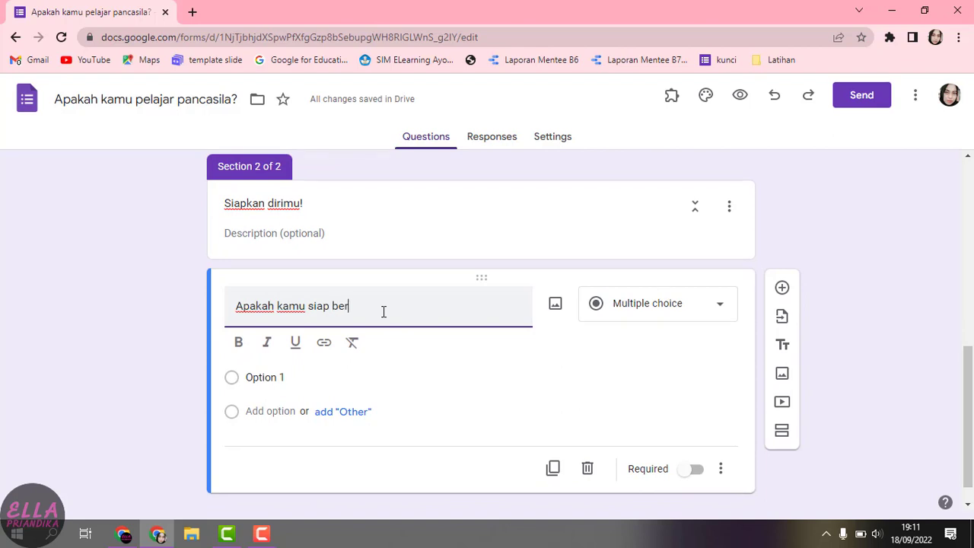
type("petualang ?")
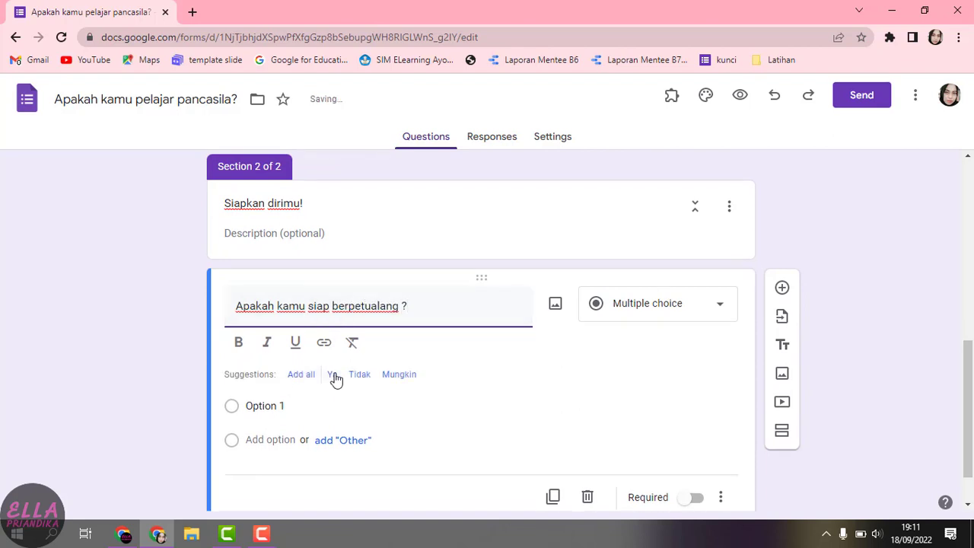
Give the "Apakah kamu siap berpetualang ?" question the suggested options Ya and Tidak and make it required.
left_click(335, 379)
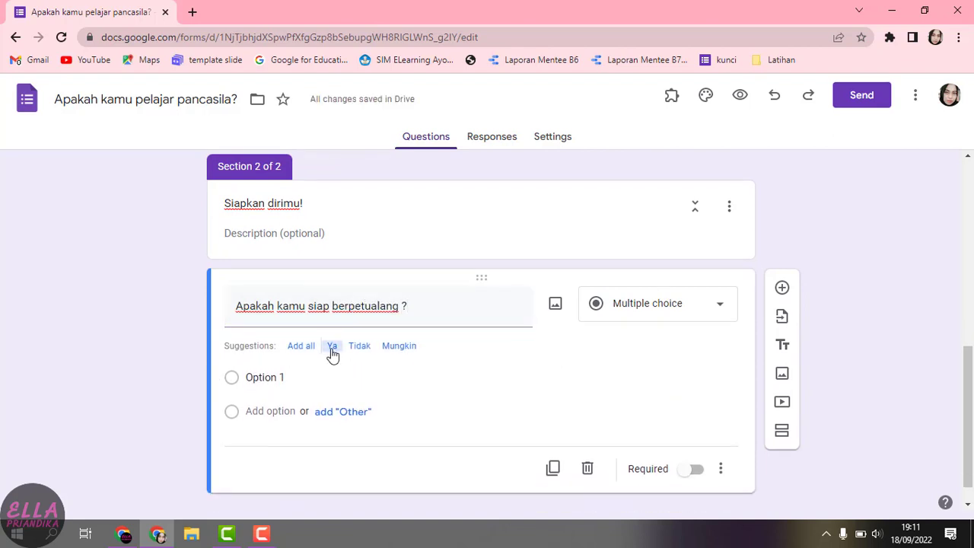
left_click(331, 348)
left_click(337, 348)
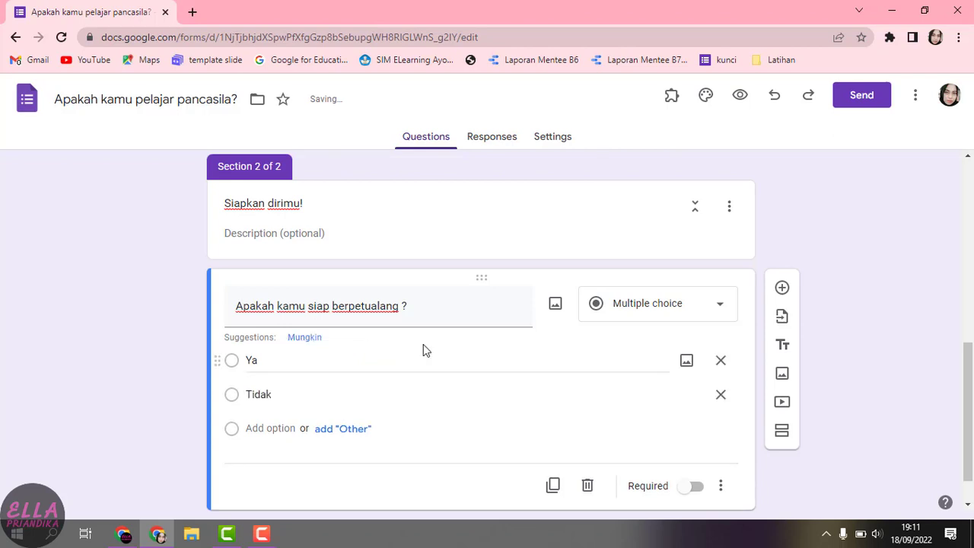
scroll(970, 354, "down", 1)
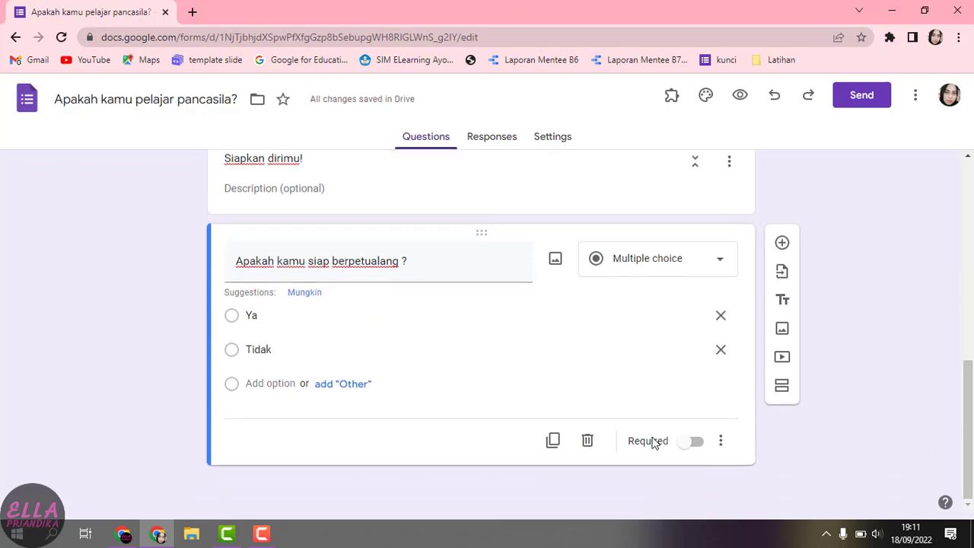
left_click(699, 447)
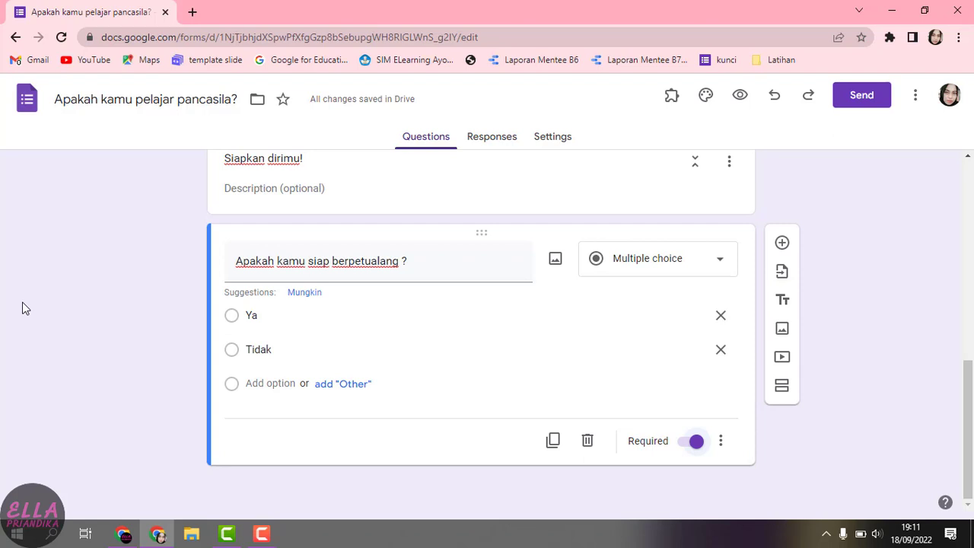
Add a third section after the adventure question and title it "Kamu sedang berada dalam sebuah kelas dan melihat temanmu membully teman yang lain.".
left_click(782, 389)
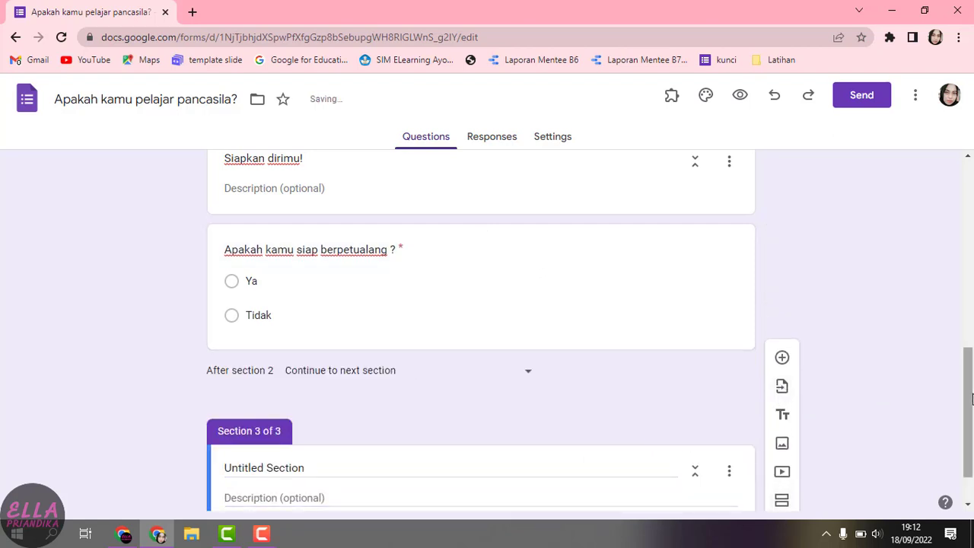
scroll(968, 398, "down", 1)
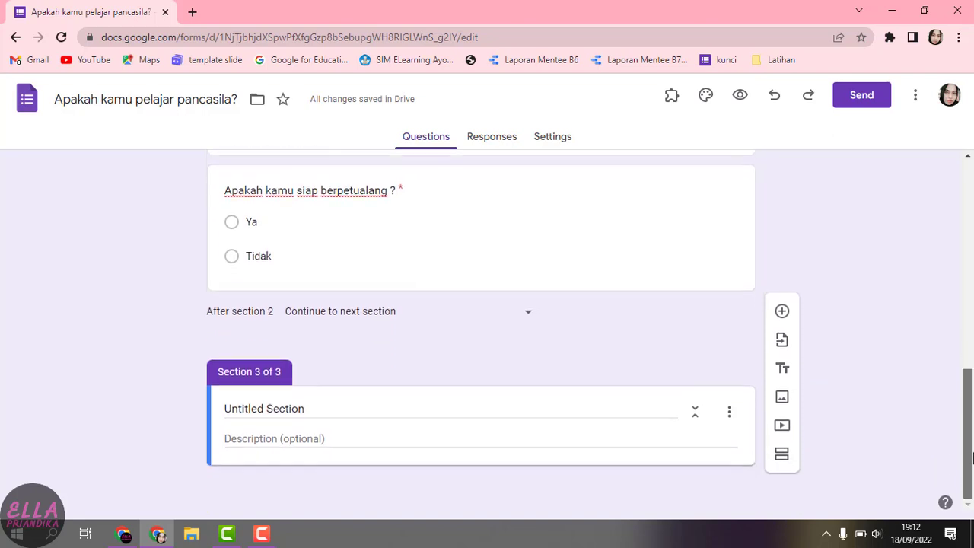
left_click(375, 400)
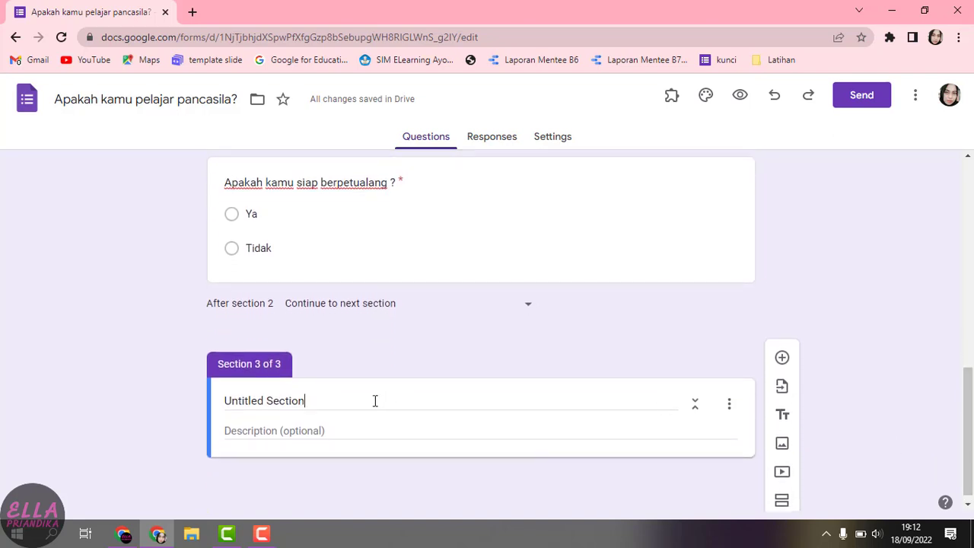
key("BackSpace")
key("BackSpace")
key("BackSpace")
key("BackSpace")
key("BackSpace")
key("BackSpace")
key("BackSpace")
key("BackSpace")
key("BackSpace")
key("BackSpace")
key("BackSpace")
key("BackSpace")
key("BackSpace")
key("BackSpace")
key("BackSpace")
key("BackSpace")
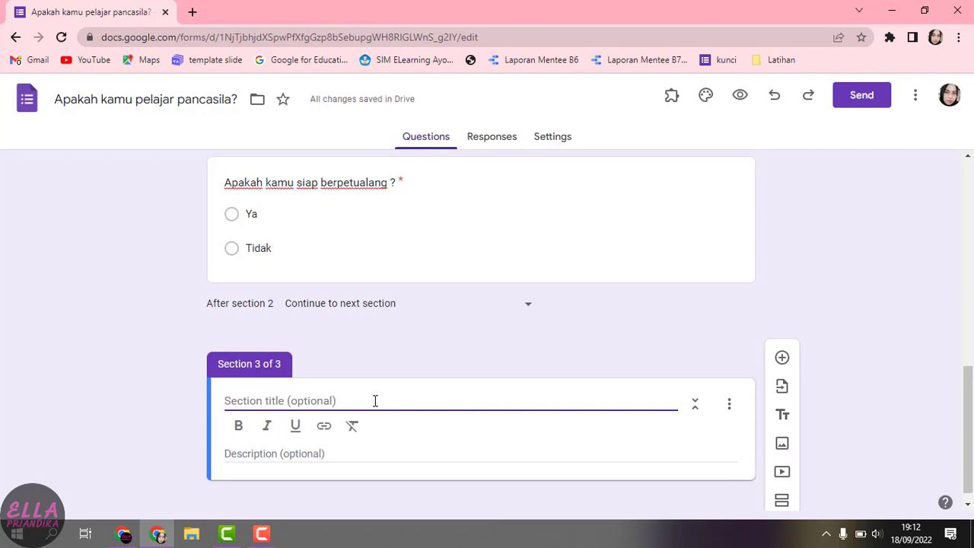
type("Kamu")
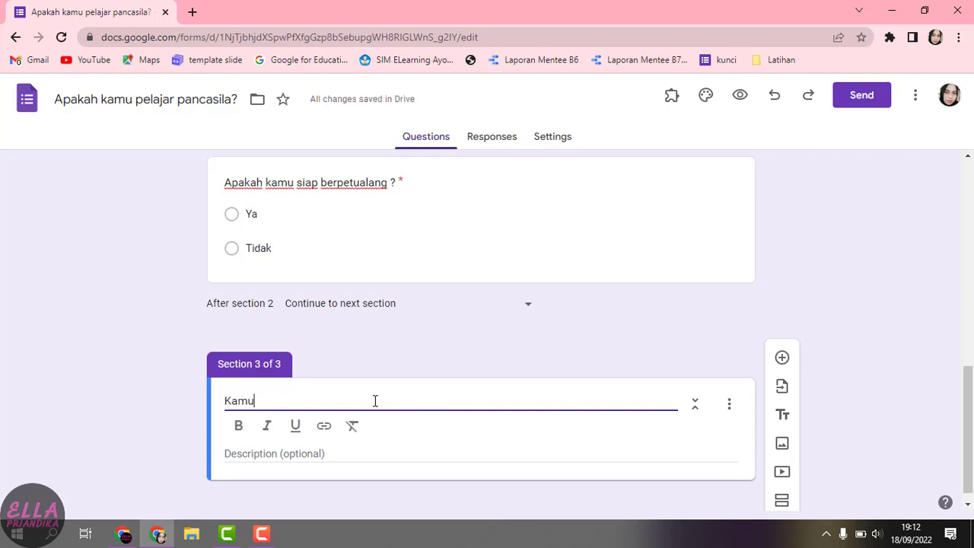
type(" sedang berada dalam sebuah kelas dan melihat temanmu membully teman yang lain.")
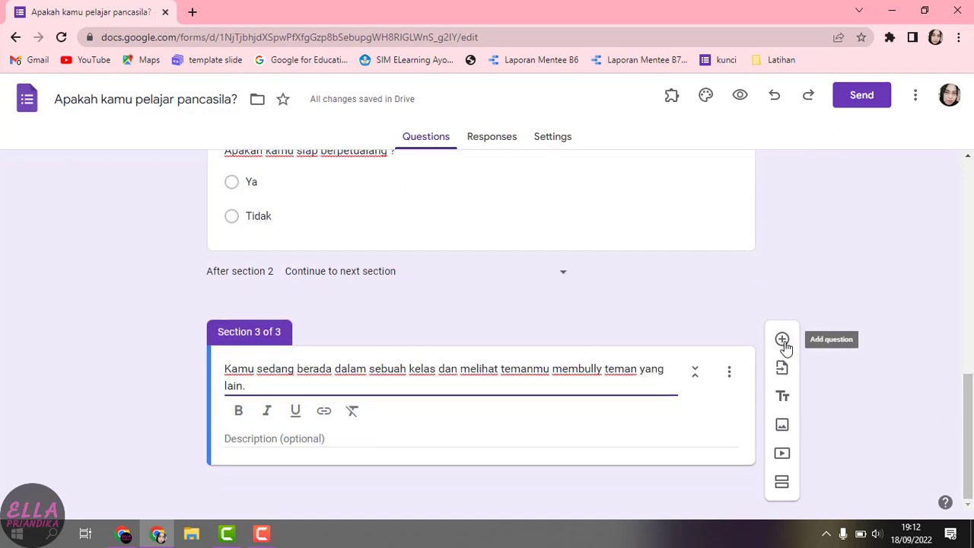
Add a multiple-choice question titled "Melihat kejadian tersebut yang akan kamu lakukan adalah . . ." to the third section.
left_click(783, 340)
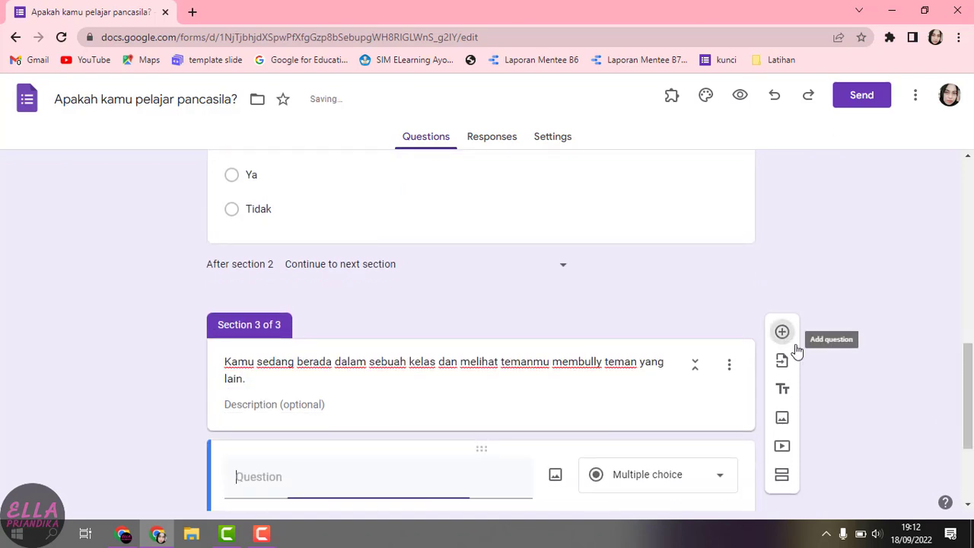
type("Melihat kejadian tersebut yang akan kamu lakukan adalah . . ..")
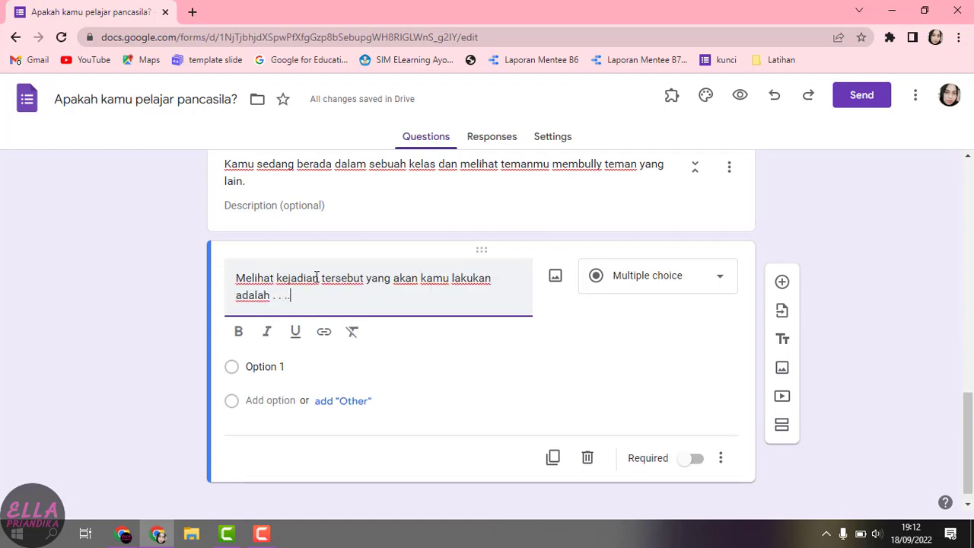
key("BackSpace")
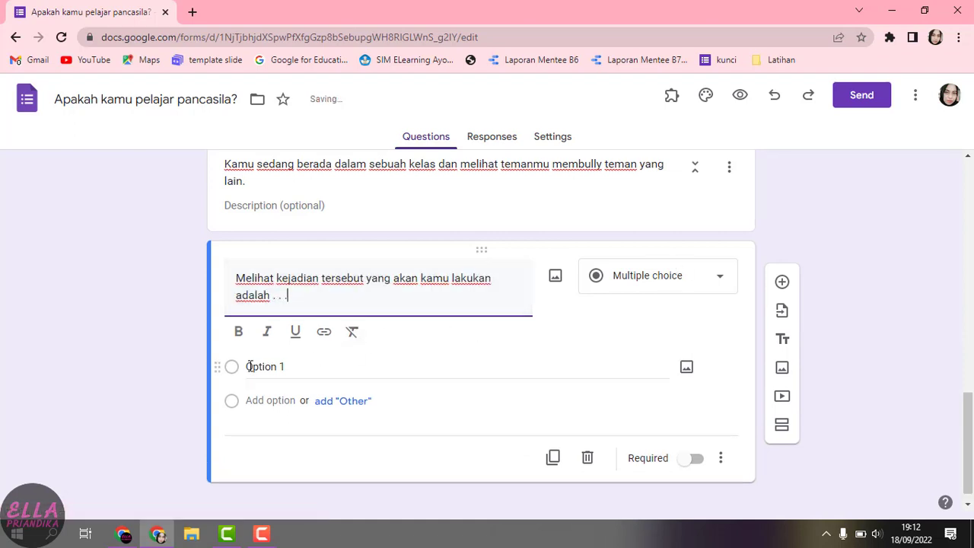
Upload the picture of three boys bullying a sitting boy from the Downloads folder into the third section's question.
left_click(556, 280)
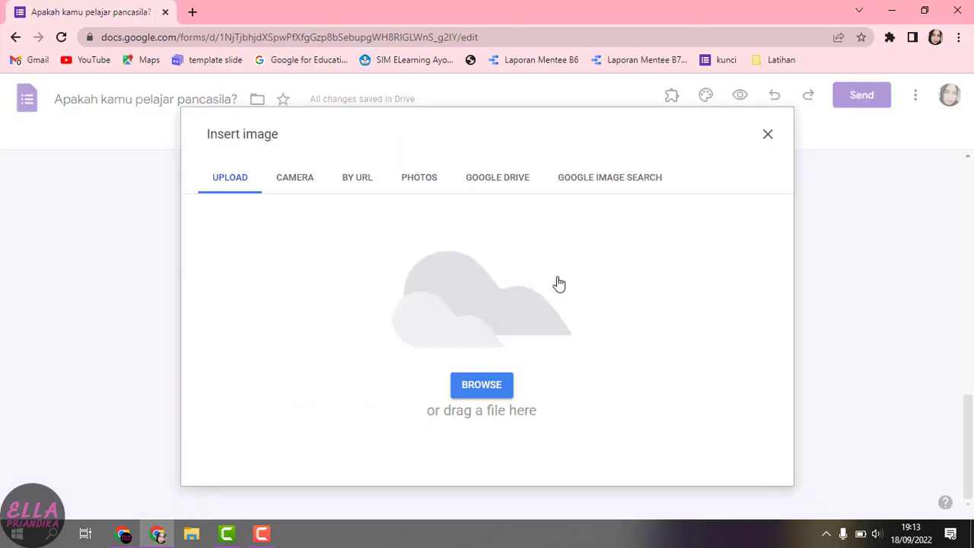
left_click(482, 385)
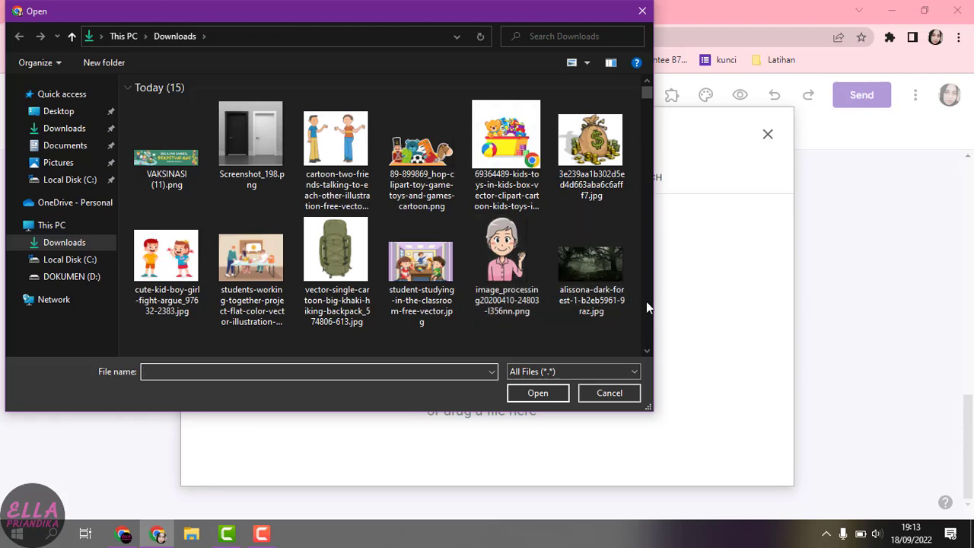
scroll(646, 302, "down", 5)
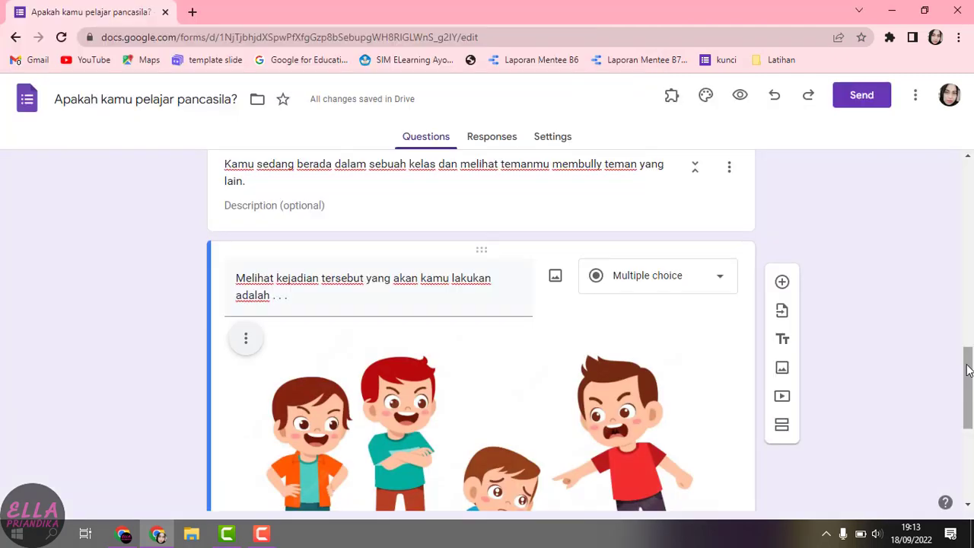
Give the bullying question the options "Membantu teman yang dibully" and "Ikut membully teman tersebut" and make it required.
left_click_drag(968, 370, 971, 449)
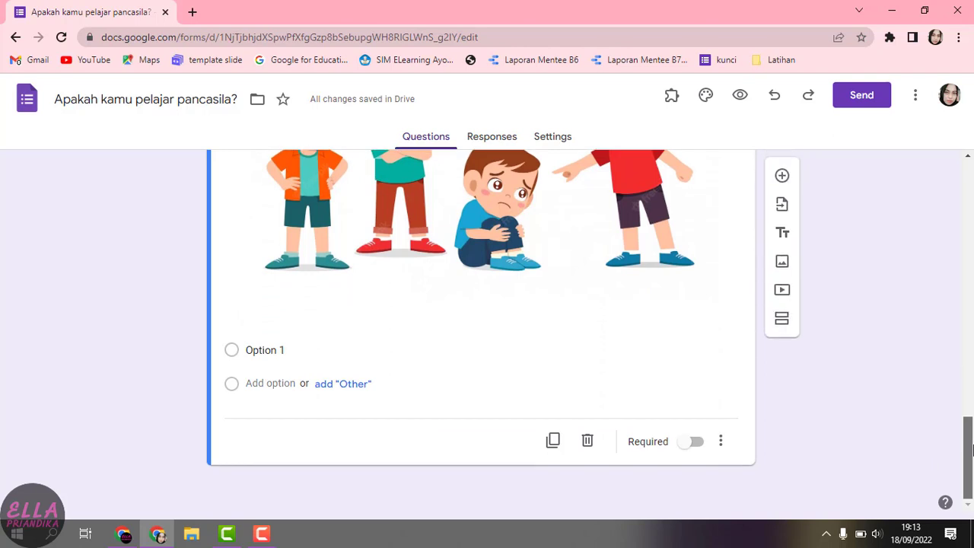
left_click(299, 352)
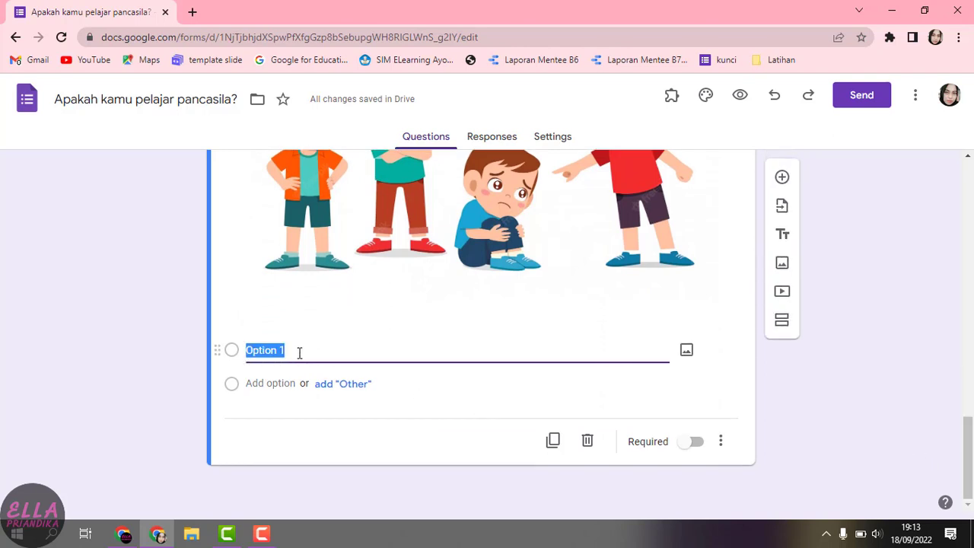
type("Membantu teman yang dibully")
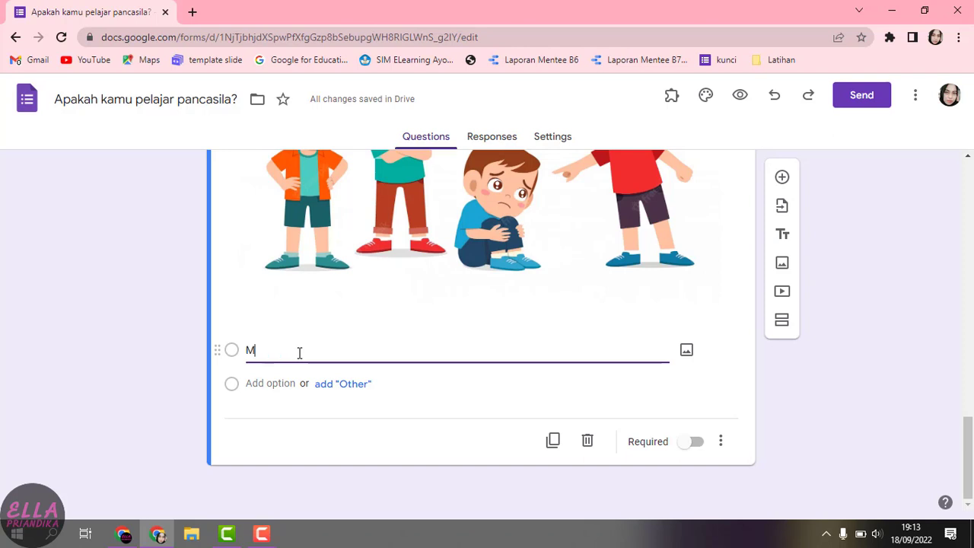
key("Return")
type("Ikut membully teman tersebut")
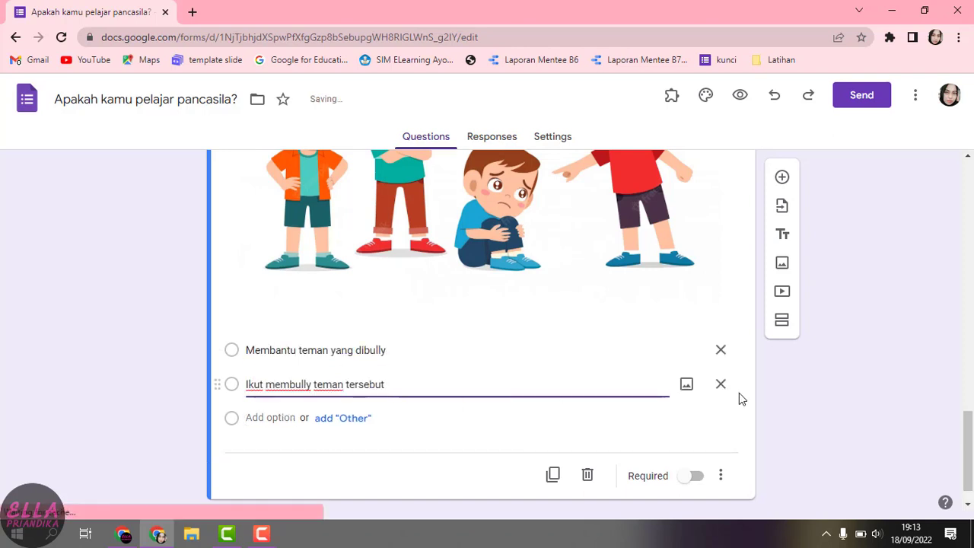
left_click(833, 398)
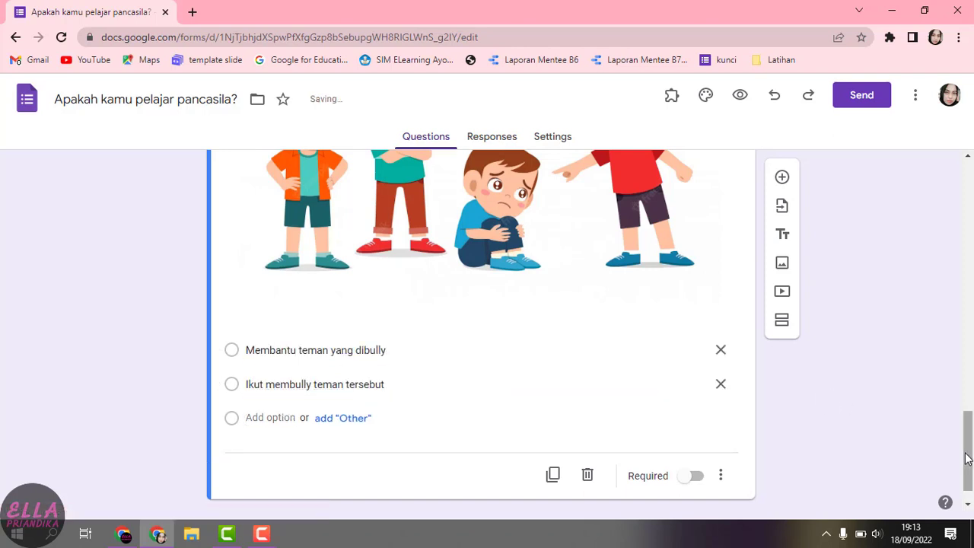
scroll(939, 450, "down", 1)
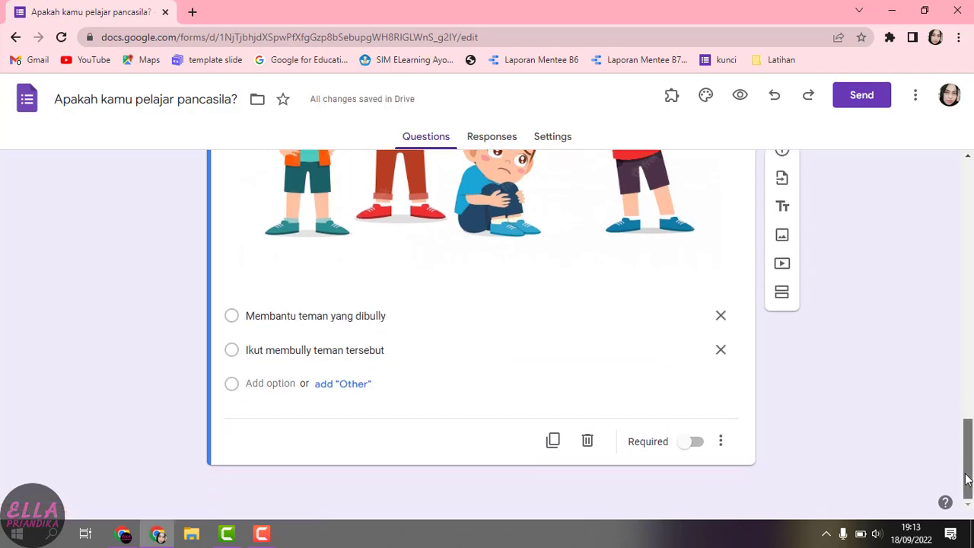
left_click(697, 444)
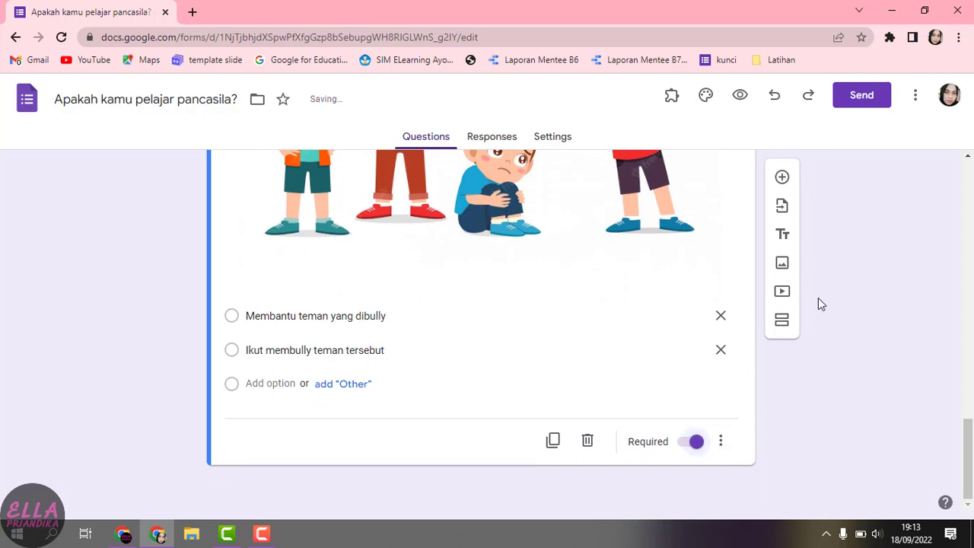
Add a fourth section titled "kamu memilih untuk membantu teman yang jadi korban bullying tersebut, maka kamu mendapat apresiasi dari gurumu.".
left_click(782, 319)
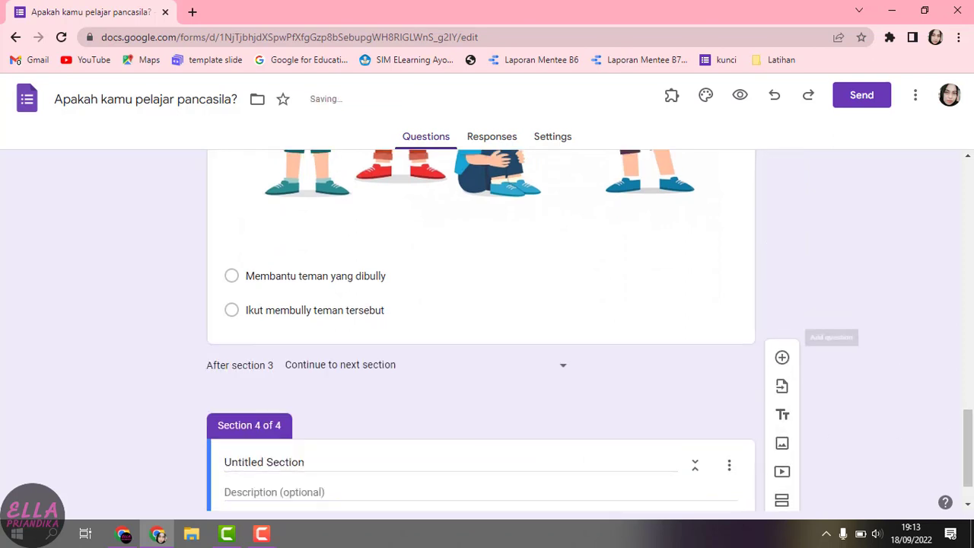
type("kamu memilih untuk membantu teman yang jadi korban bullying tersebut, maka kamu mendapat apresiasi dari guru")
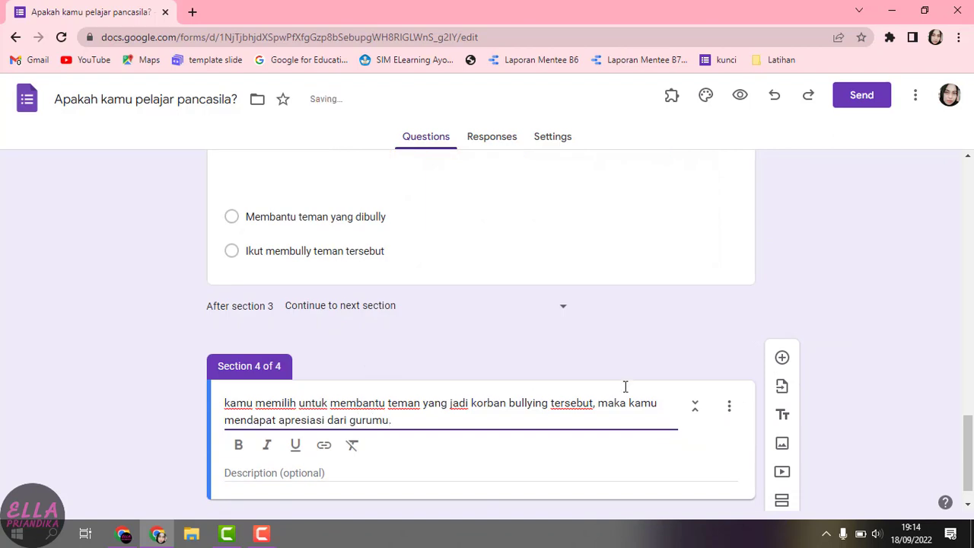
Add the question "Kalian pun kembali ke kelas dan mulai pembelajaran, gurumu sudah menyiapkan tugas kelompok, hal pertama yang kamu lakukan adalah . . ." to the fourth section.
left_click(908, 382)
left_click(782, 351)
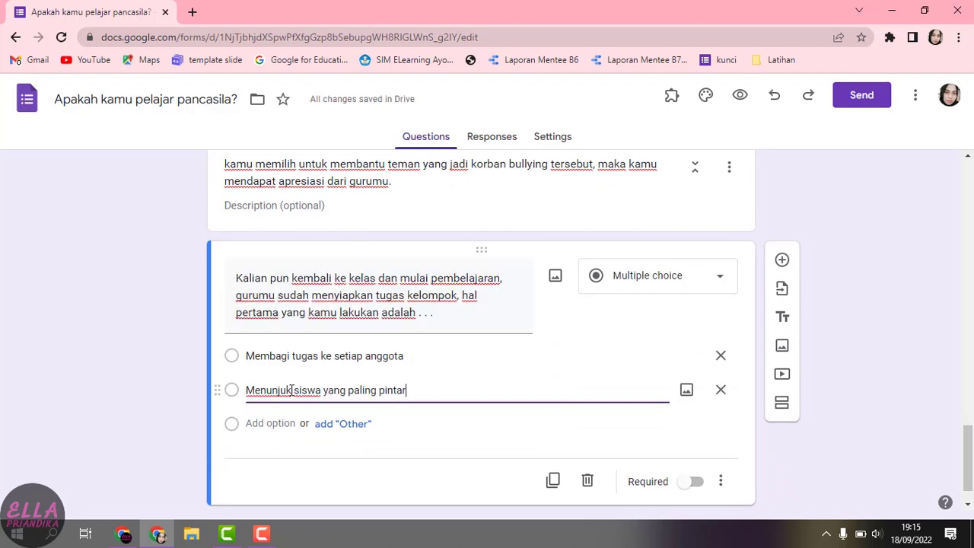
Give the group-task question the options "Membagi tugas ke setiap anggota" and "Menunjuk siswa yang paling pintar untuk mengerjakan".
type("untuk mengerjakan")
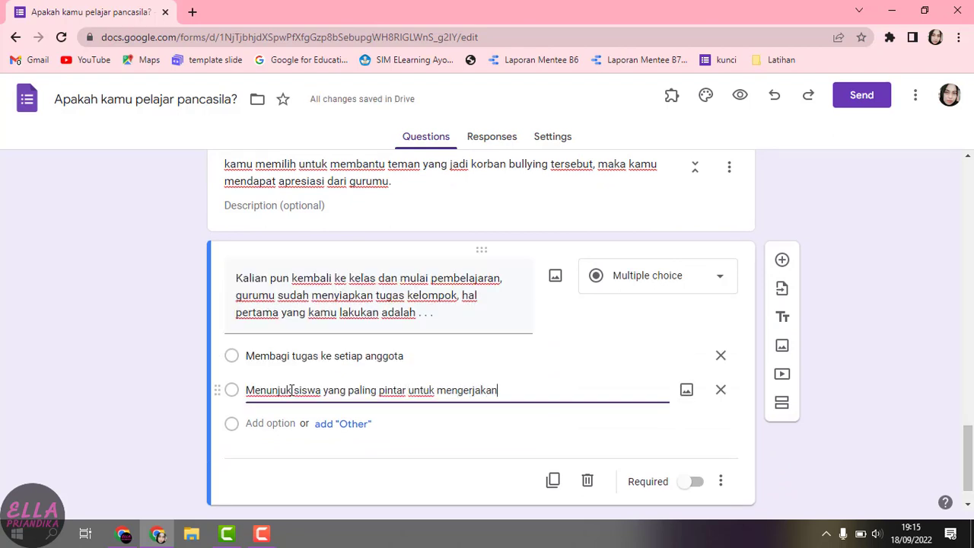
left_click(830, 377)
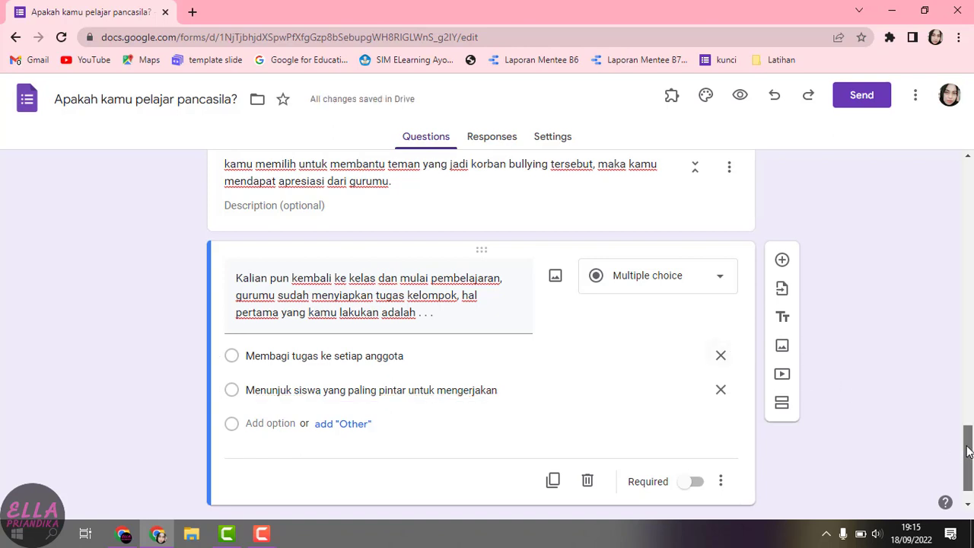
Add a fifth section after the group-task question and make that question required.
mouse_move(966, 453)
left_mouse_down()
mouse_move(967, 426)
mouse_move(966, 461)
left_mouse_up()
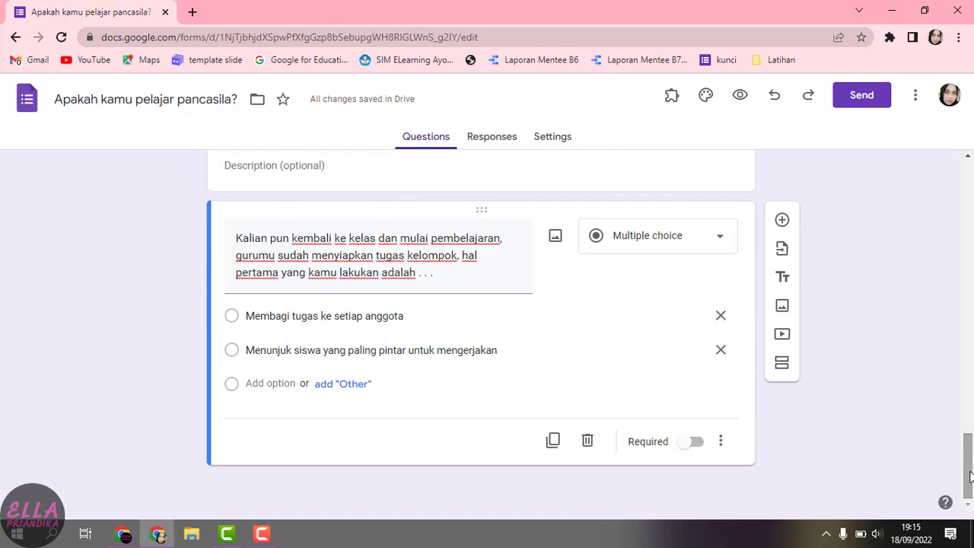
left_click(783, 366)
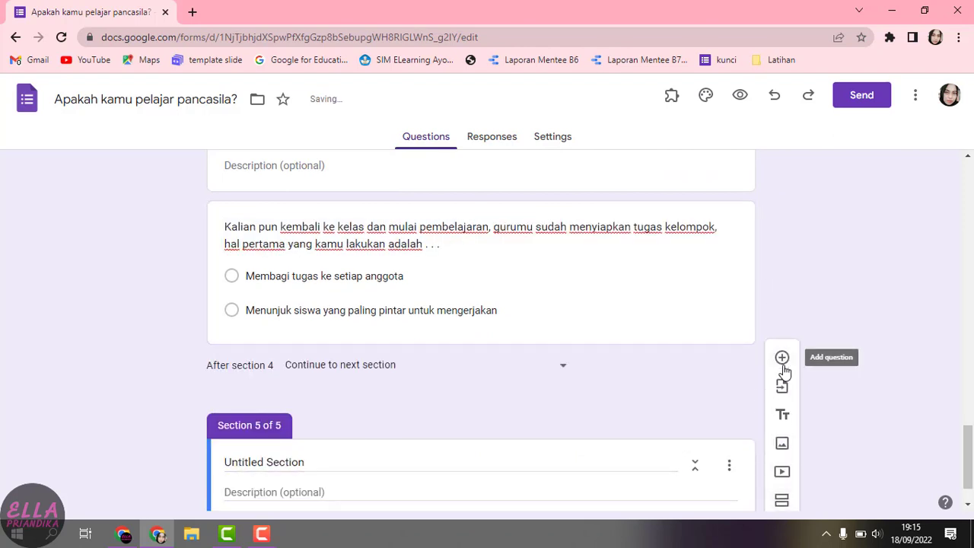
left_click(612, 280)
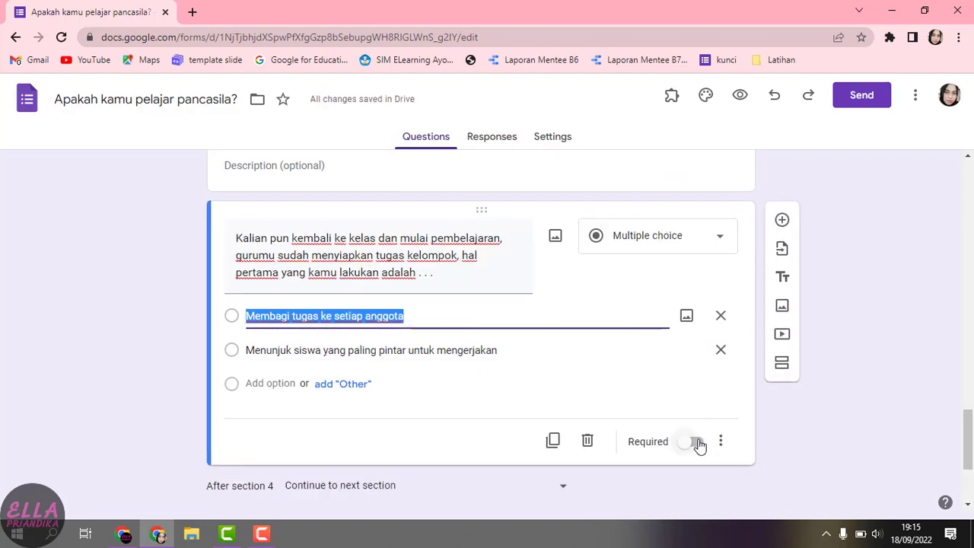
left_click(696, 442)
Title the fifth section "kamu memilih untuk ikut membully bersama teman yang lain, maka kamu mendapat teguran dan sanksi dari gurumu.".
left_click_drag(968, 437, 968, 469)
left_click(341, 410)
type("kamu memilih untuk ikut membully bersama teman yang lain, maka kamu mendapat teguran dan sanksi dari gurumu.")
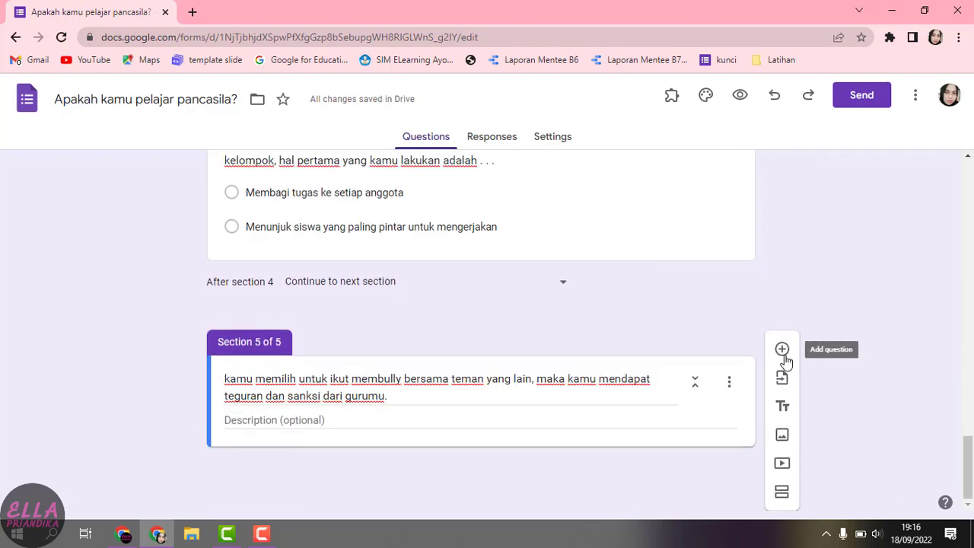
Add the question "Gurumu memberikan sanksi yang tidak ringan kepadamu, maka reaksimu adalah . . ." and insert the picture of a teacher with a stick and two students.
left_click(783, 350)
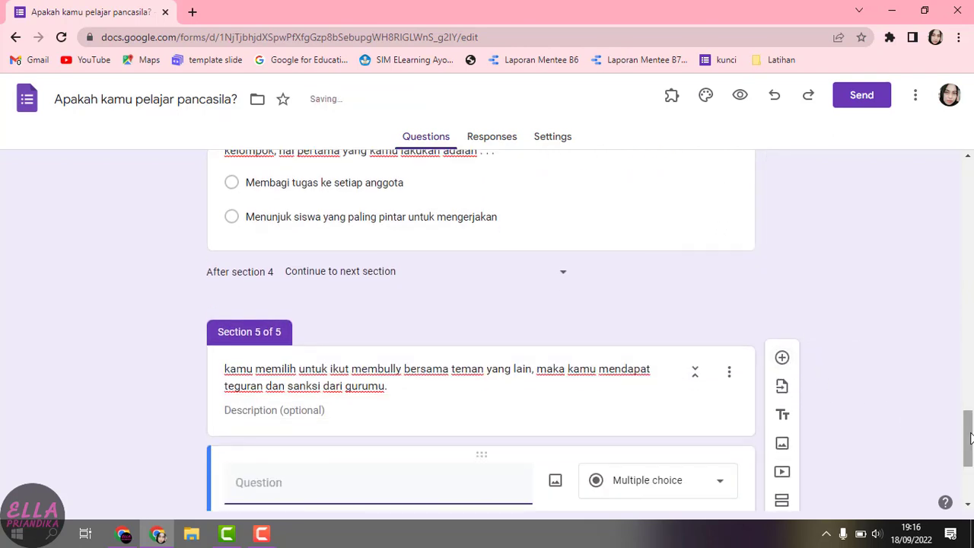
left_click_drag(969, 466, 971, 477)
type("Gurumu memberikan sanksi yang tidak ringan kepadamu, maka reaksimu adalah . . .")
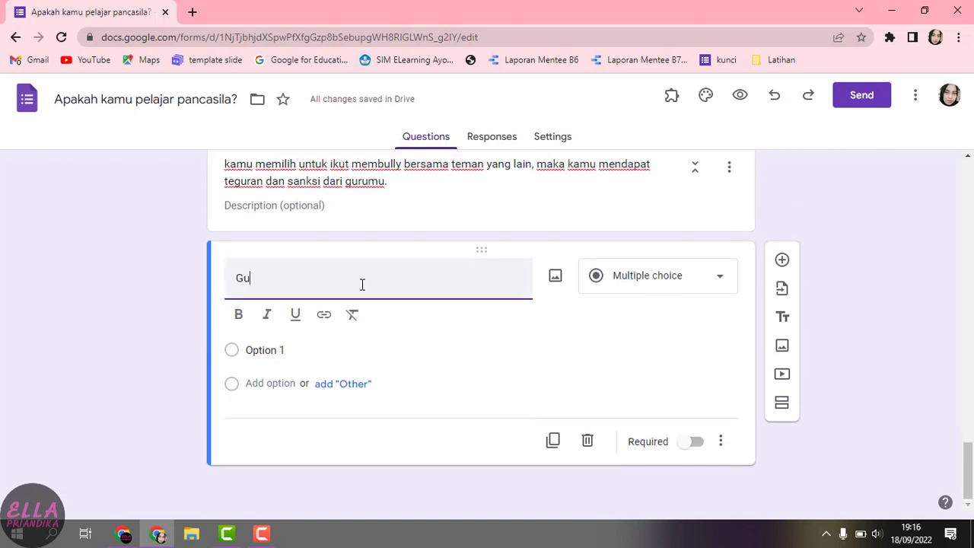
left_click(556, 277)
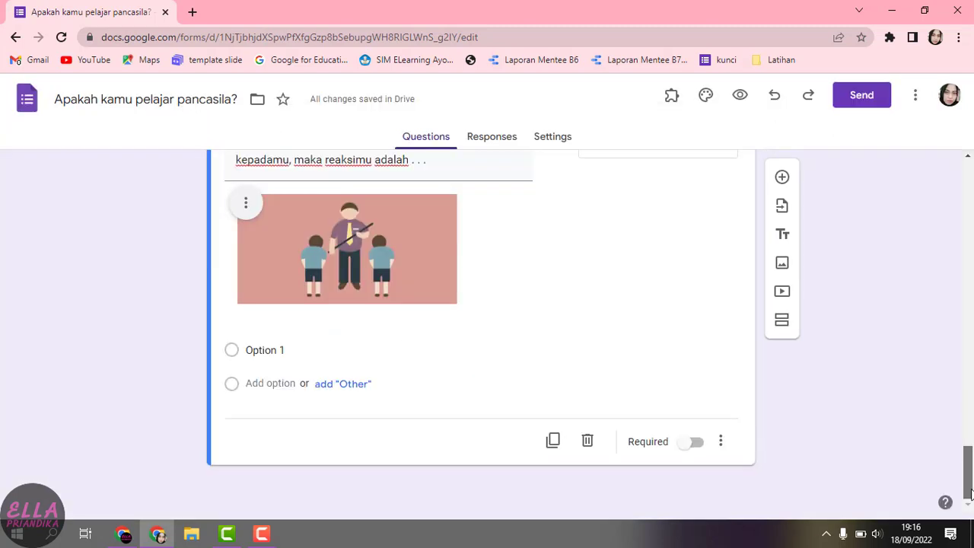
Give the sanction question the options "Menerima sanksi tersebut" and "Kabur dari sekolah" and make it required.
left_click(296, 349)
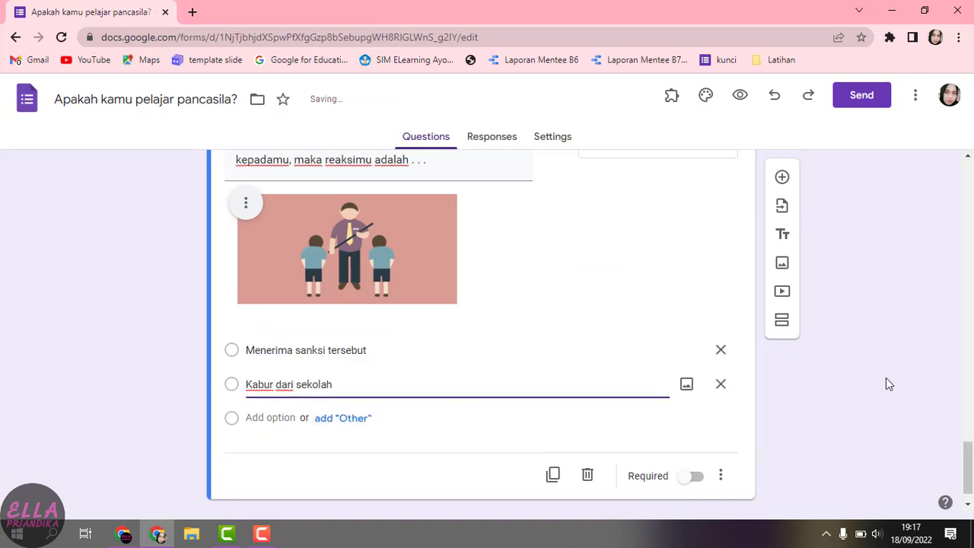
left_click(877, 383)
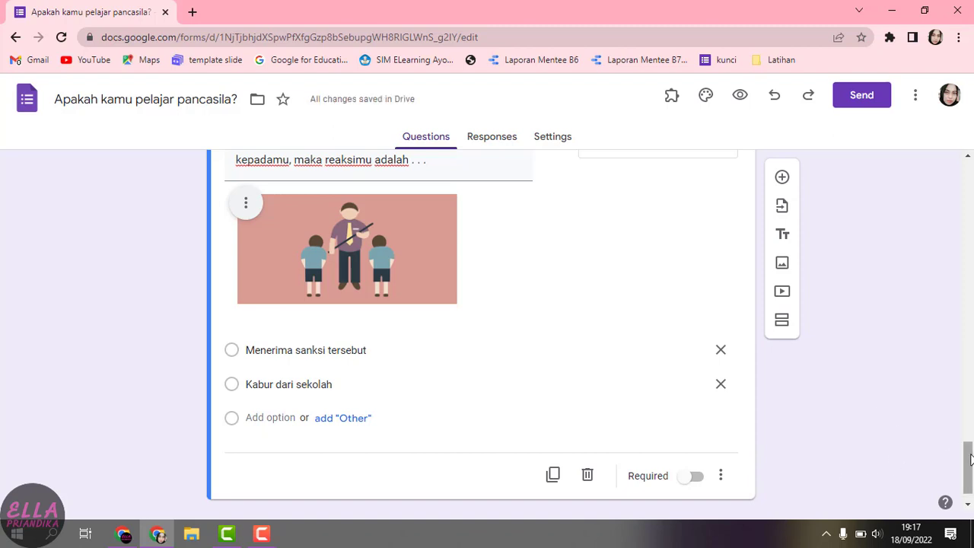
left_click_drag(969, 465, 971, 471)
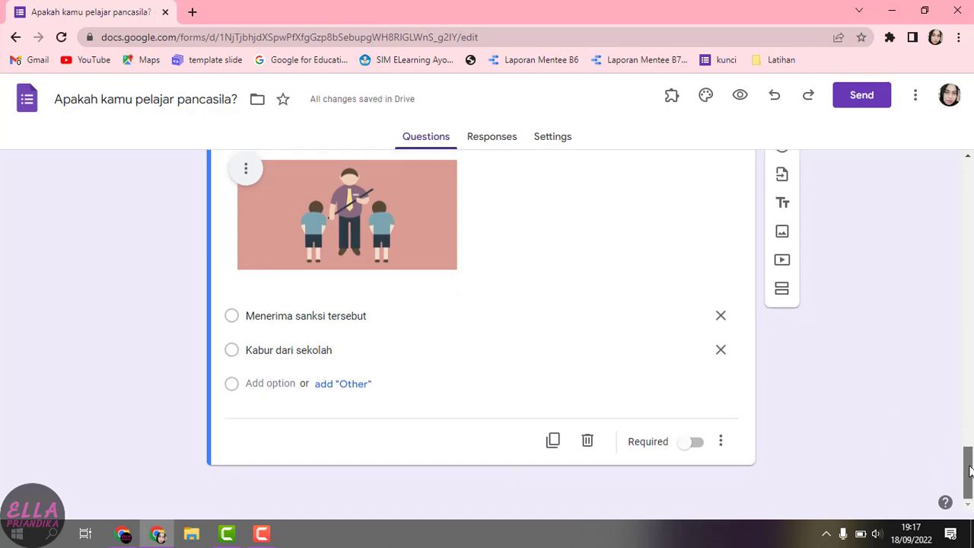
left_click(695, 445)
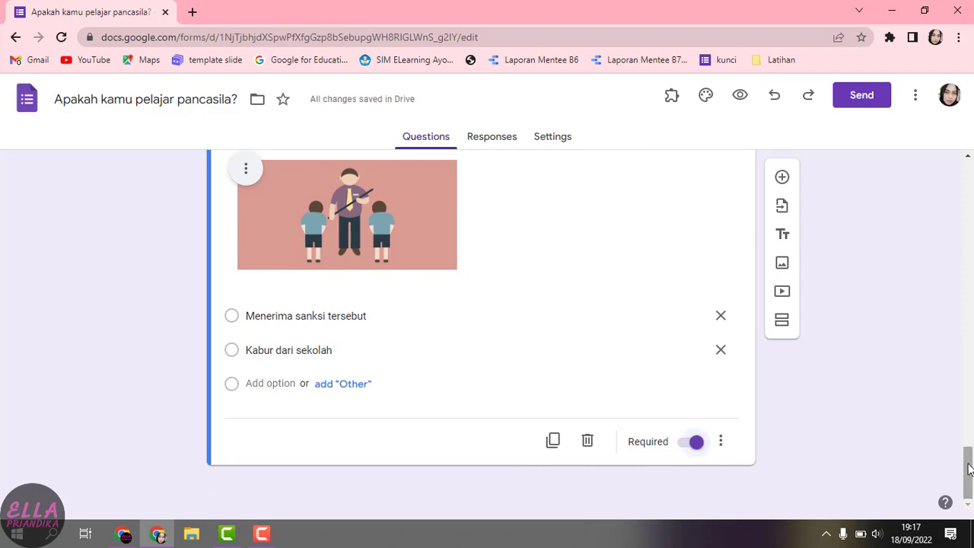
Enable going to a section based on the answer for the question "Apakah kamu siap berpetualang ?" in section 2.
left_click_drag(969, 468, 953, 251)
scroll(968, 409, "up", 1)
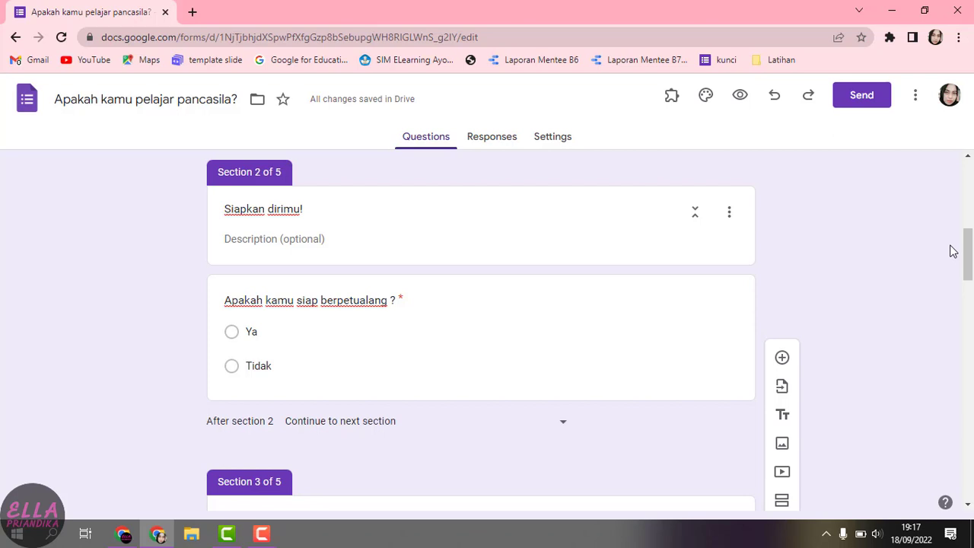
left_click(503, 325)
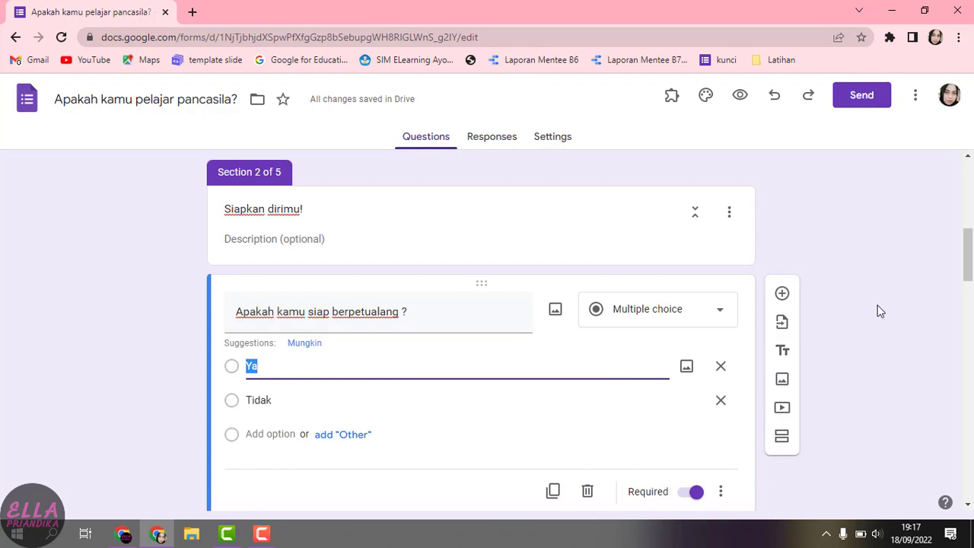
left_click_drag(969, 260, 969, 281)
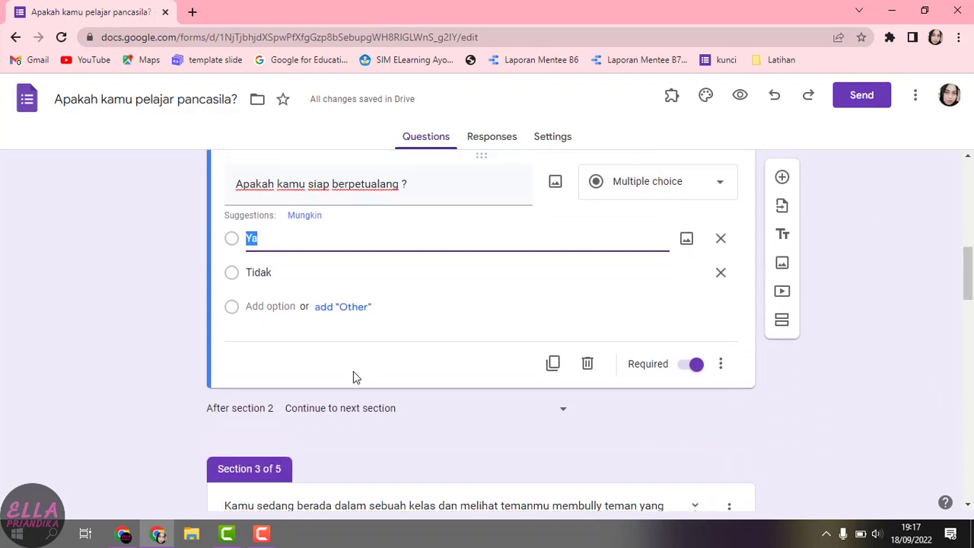
left_click(34, 382)
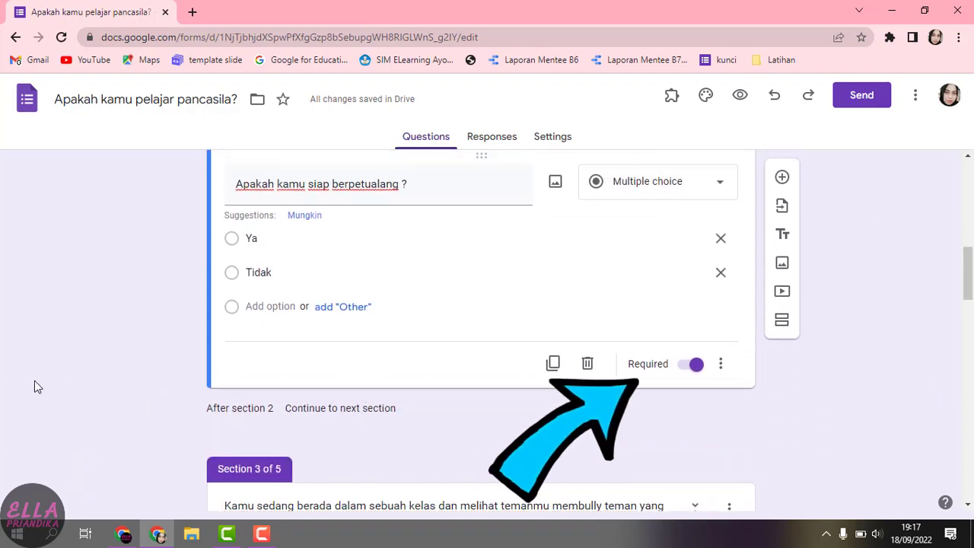
left_click(721, 365)
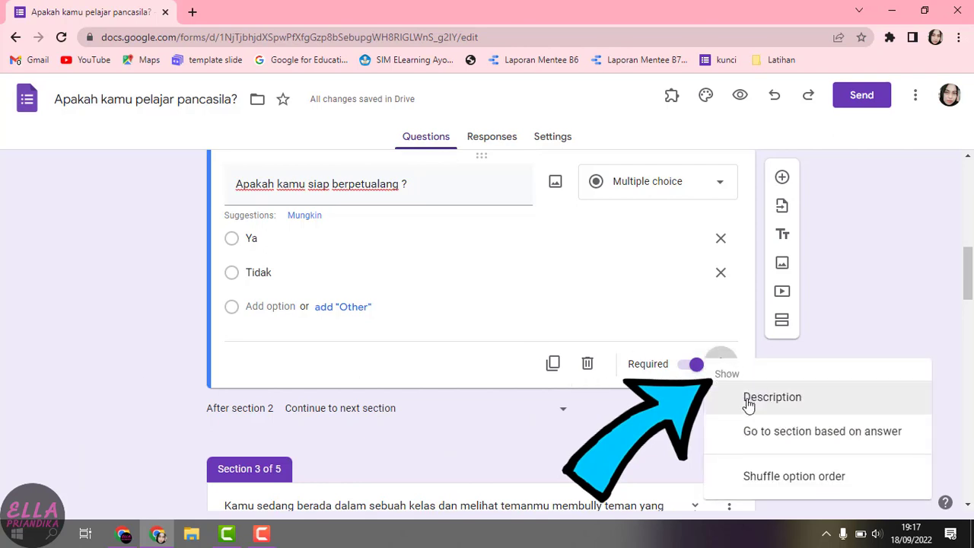
left_click(775, 431)
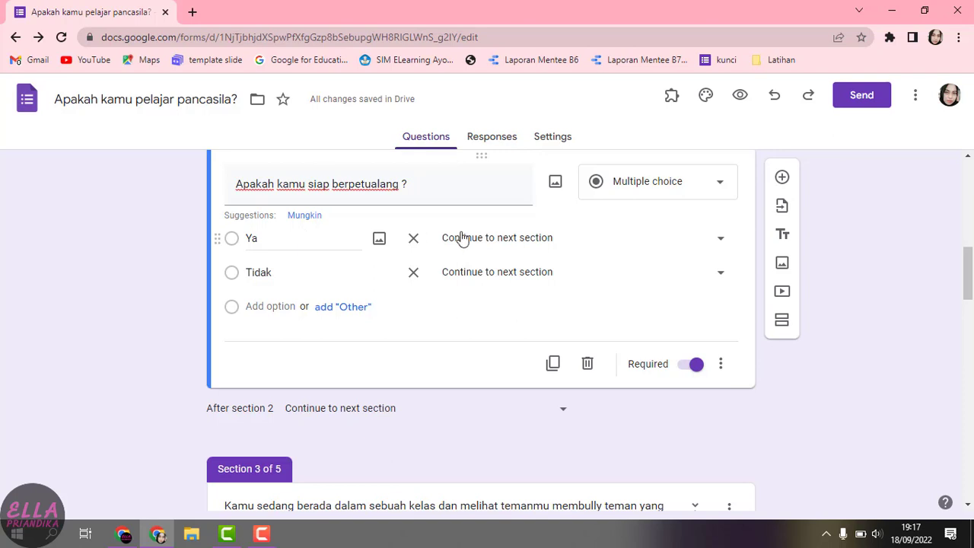
Route the answer "Ya" to section 3 and the answer "Tidak" to section 1.
left_click(720, 240)
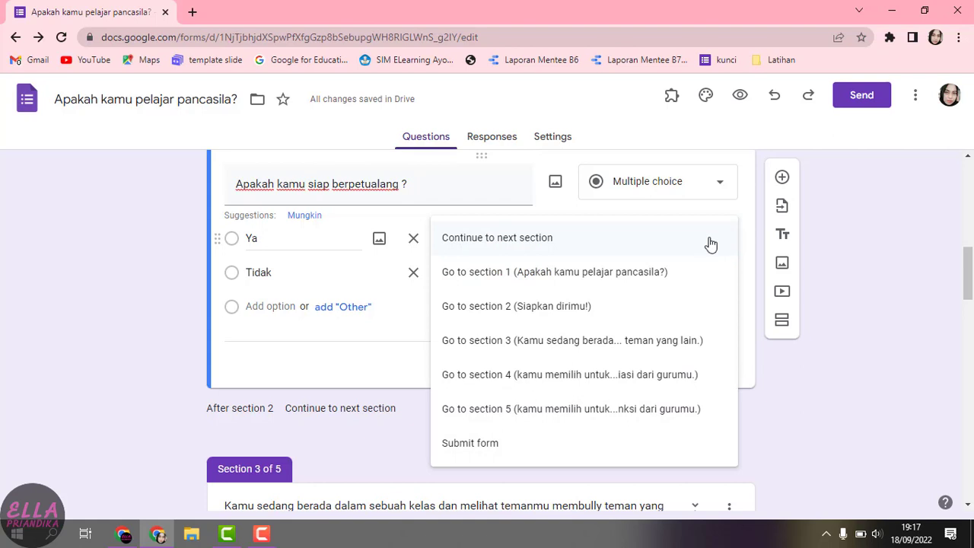
left_click(610, 344)
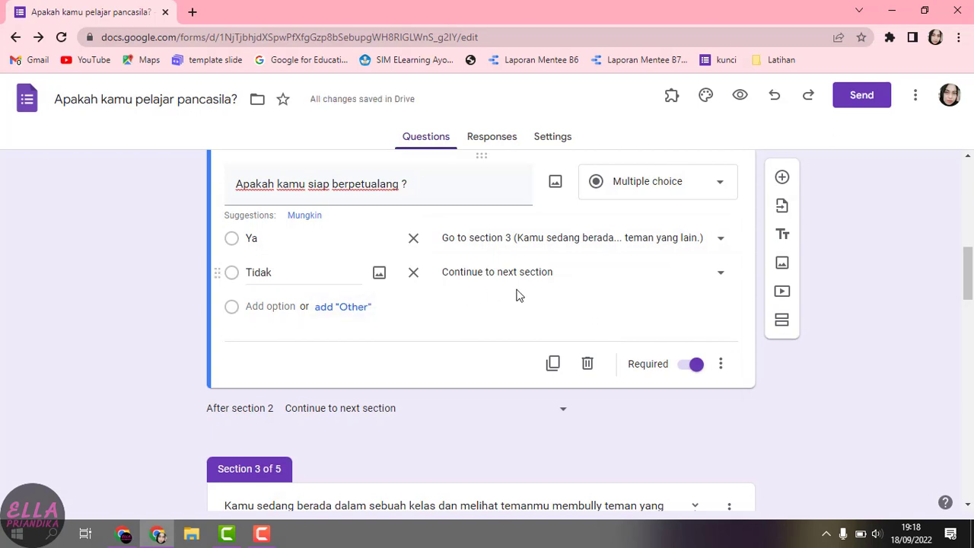
left_click(723, 280)
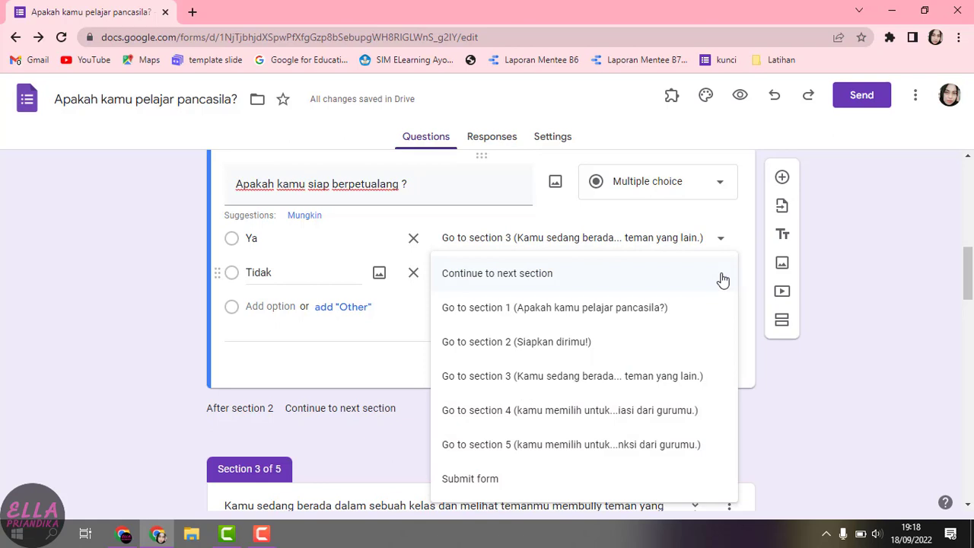
left_click(584, 320)
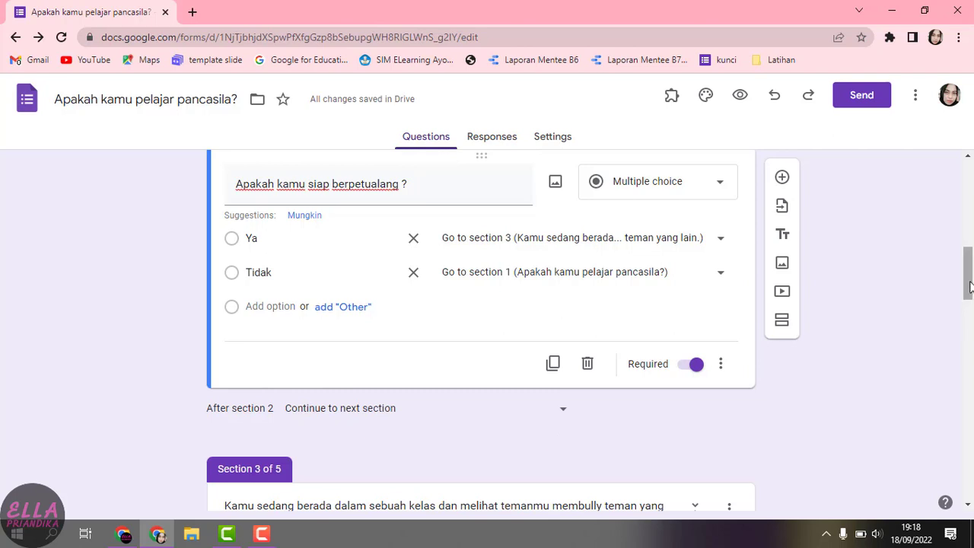
Enable answer-based routing for the bullying question, sending "Membantu teman yang dibully" to section 4 and "Ikut membully teman tersebut" to section 5.
left_click_drag(970, 285, 970, 380)
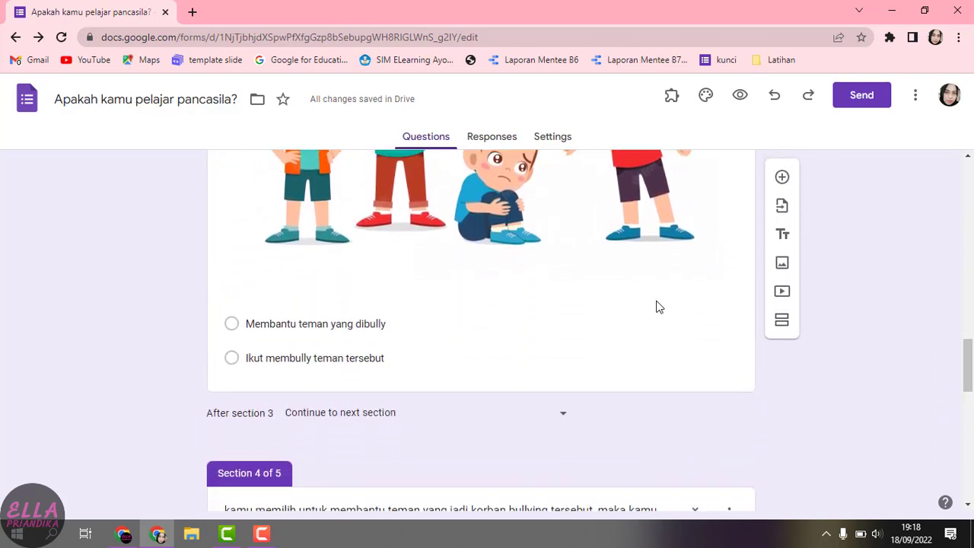
left_click(662, 326)
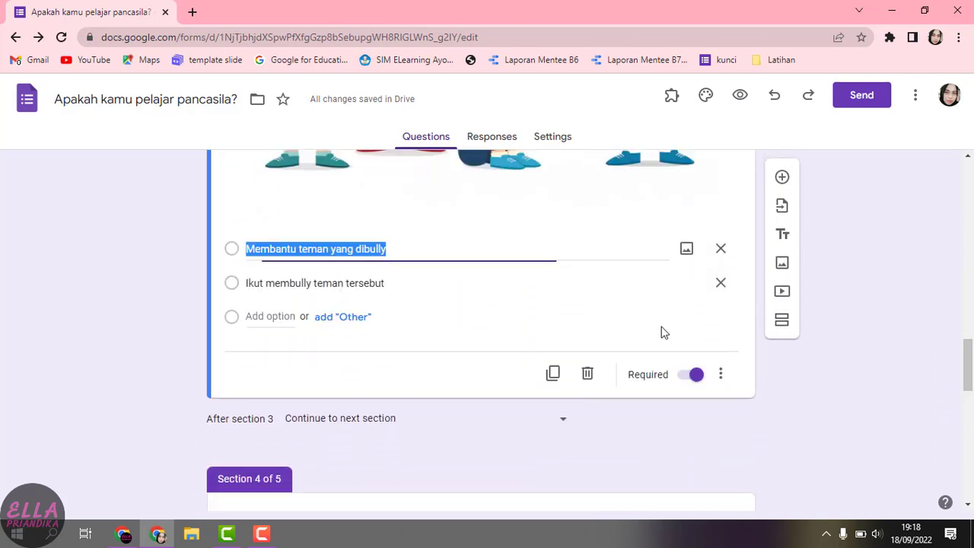
left_click(725, 374)
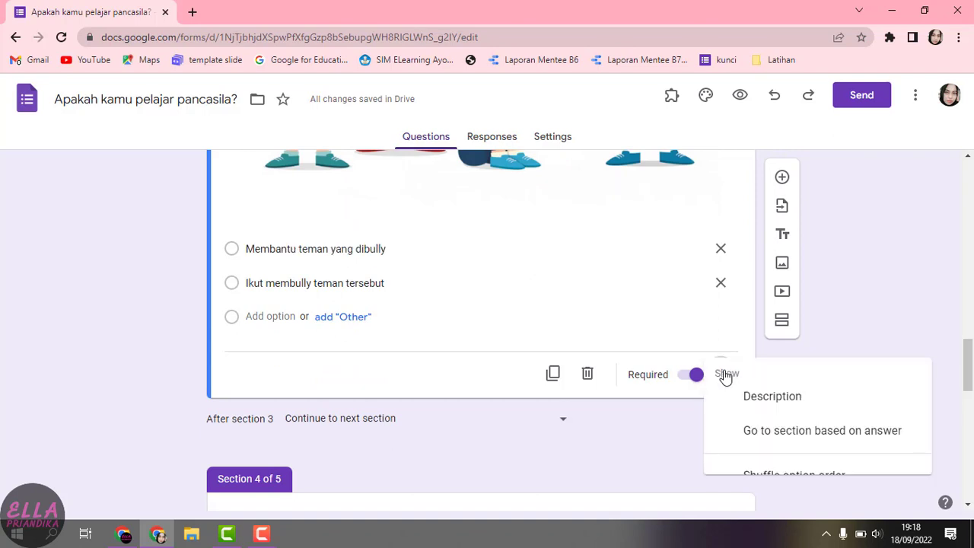
left_click(786, 432)
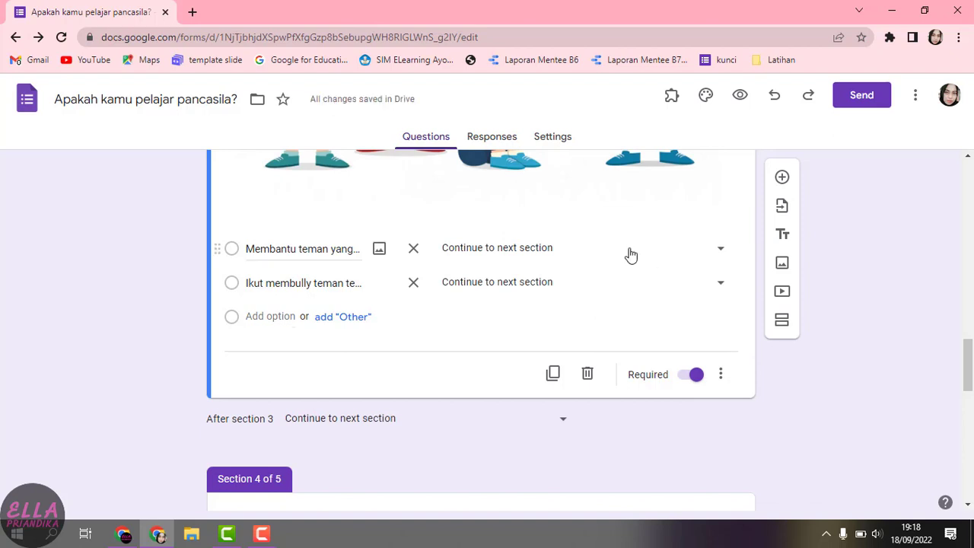
left_click(721, 252)
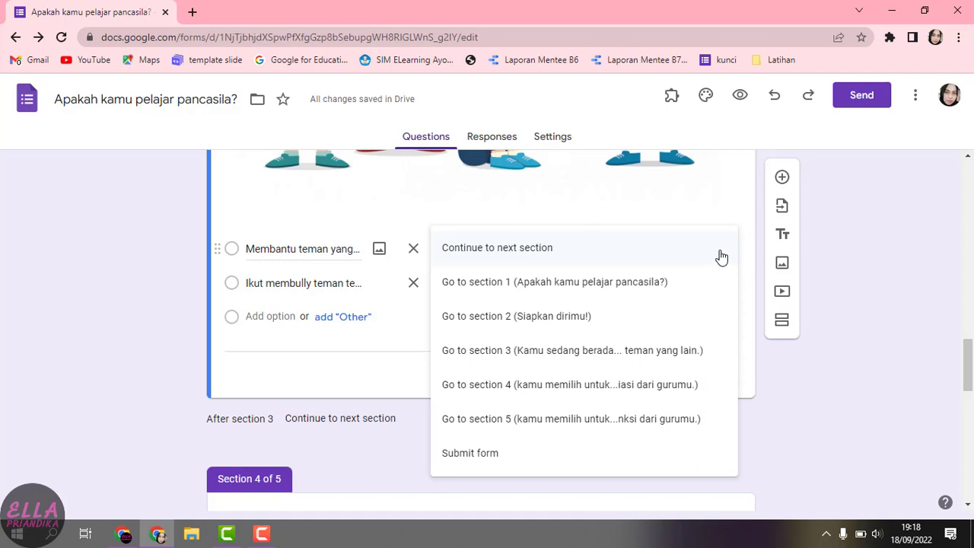
left_click(639, 386)
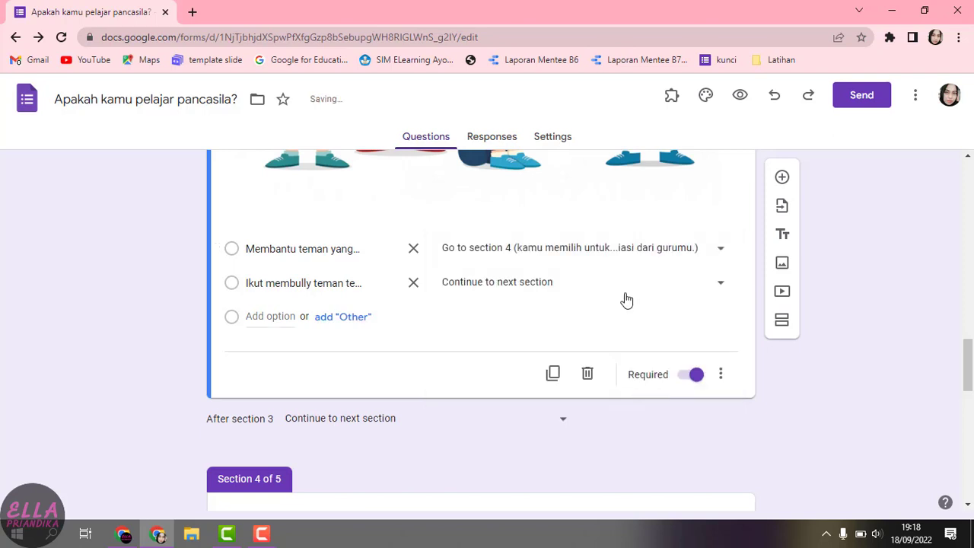
left_click(721, 287)
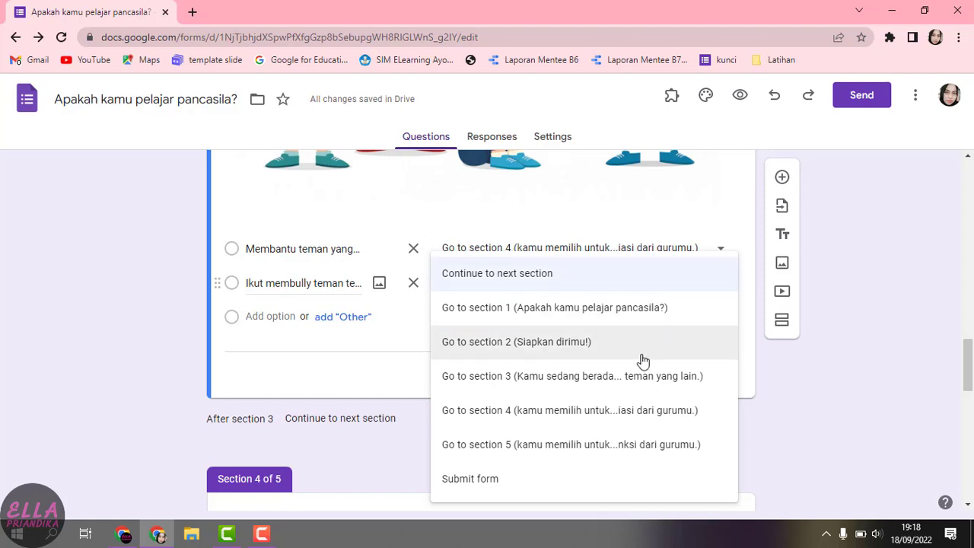
left_click(607, 446)
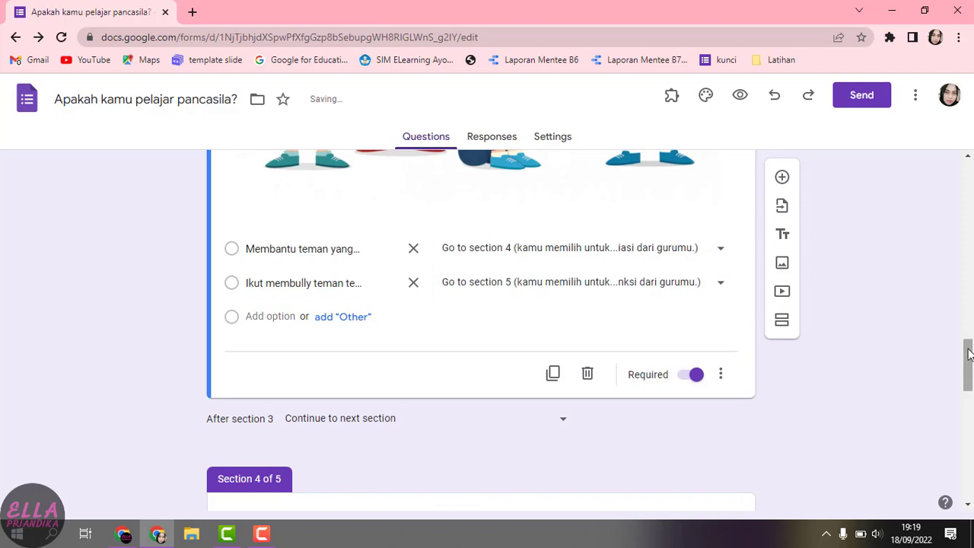
Add a new section at the end of the form, after the teacher's sanction question.
left_click_drag(968, 354, 969, 399)
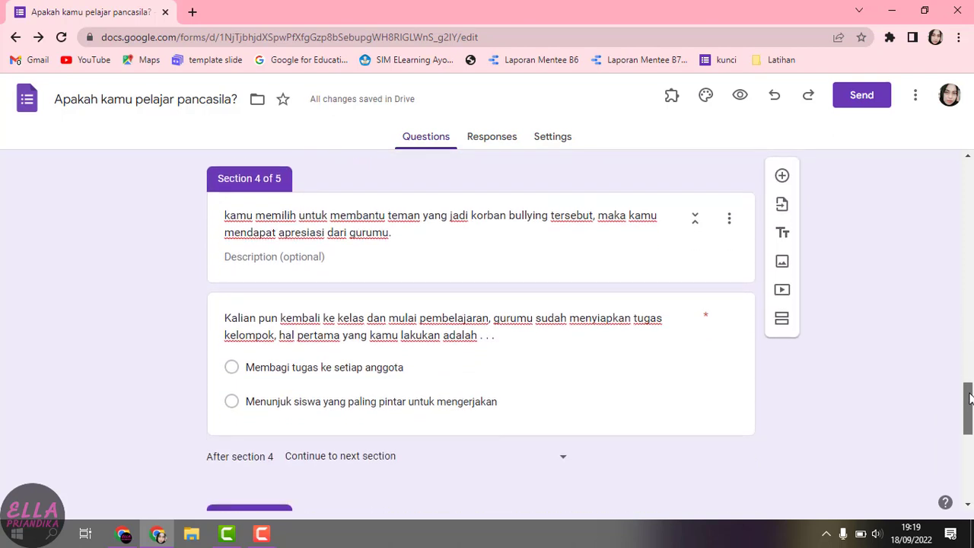
left_click(683, 393)
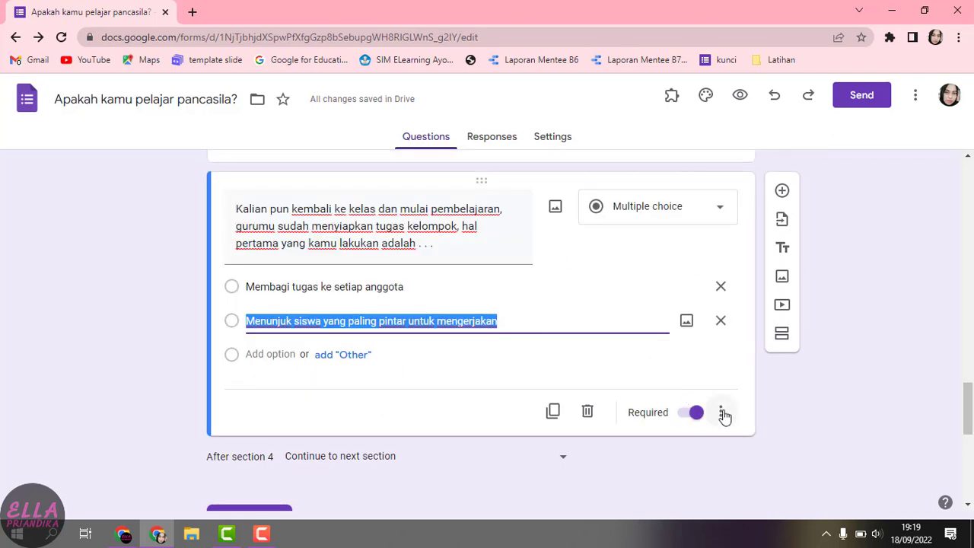
scroll(725, 416, "down", 10)
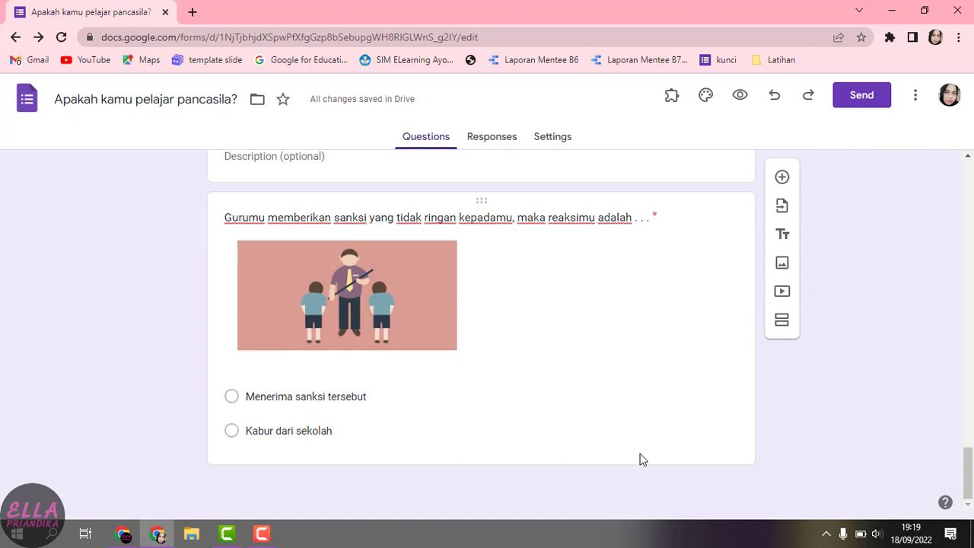
left_click(640, 459)
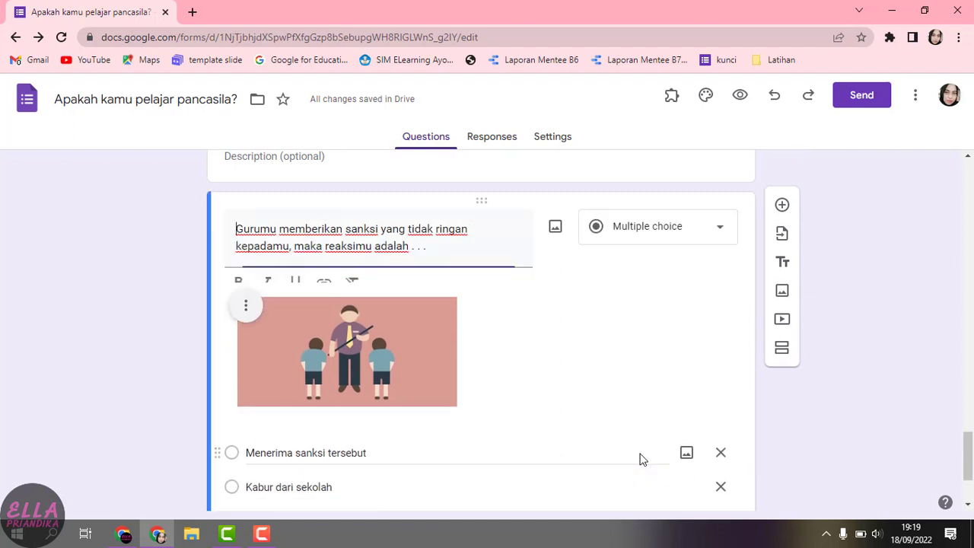
left_click(783, 354)
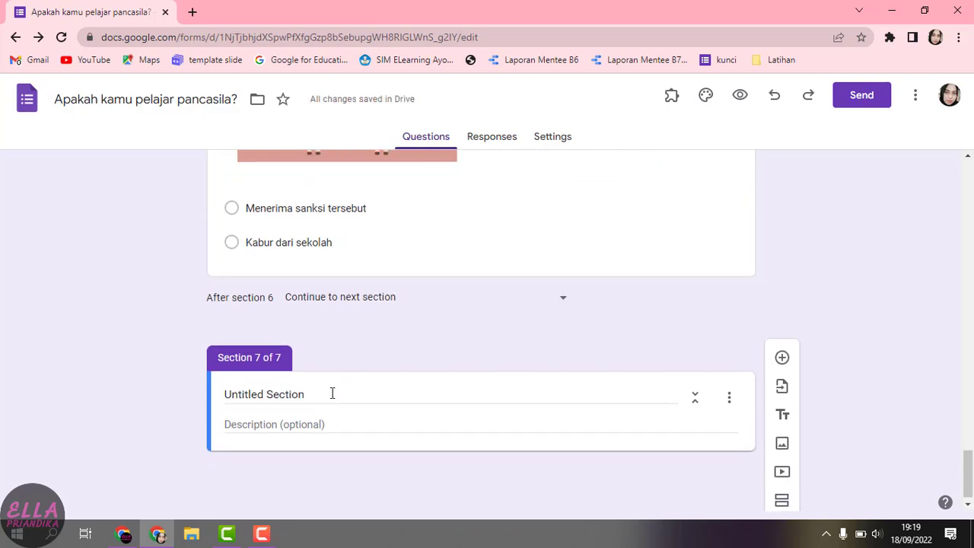
Title the section "SELAMAT !" with the description "Kamu telah berhasil membuat pilihan yang bijak dalam setiap permasalahan, kamu benar - benar menerapkan ciri profil pelajar Pancasila!".
left_click(332, 394)
key("BackSpace")
key("BackSpace")
key("BackSpace")
key("BackSpace")
key("BackSpace")
key("BackSpace")
key("BackSpace")
key("BackSpace")
key("BackSpace")
key("BackSpace")
key("BackSpace")
key("BackSpace")
key("BackSpace")
key("BackSpace")
key("BackSpace")
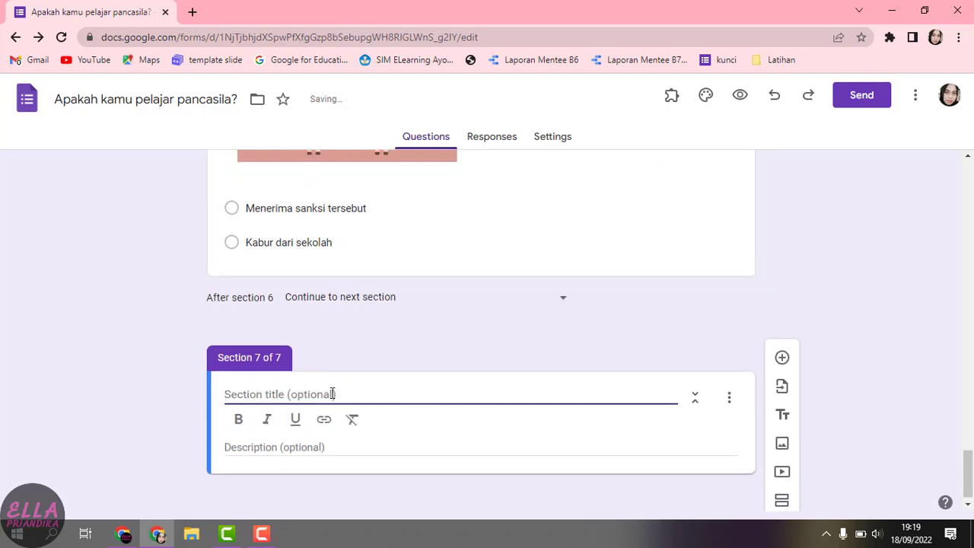
type("SELAMAT !")
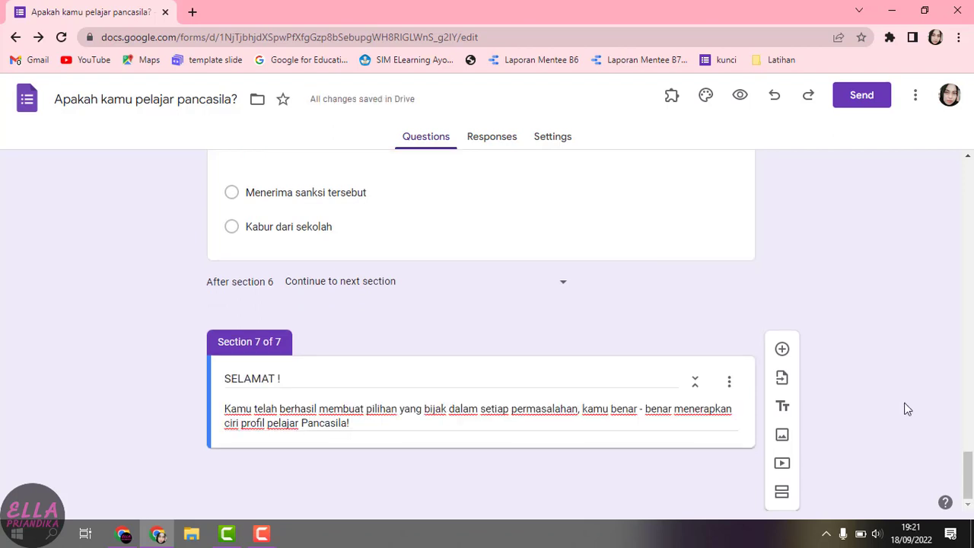
Add an eighth section below the "SELAMAT !" section.
left_click(788, 491)
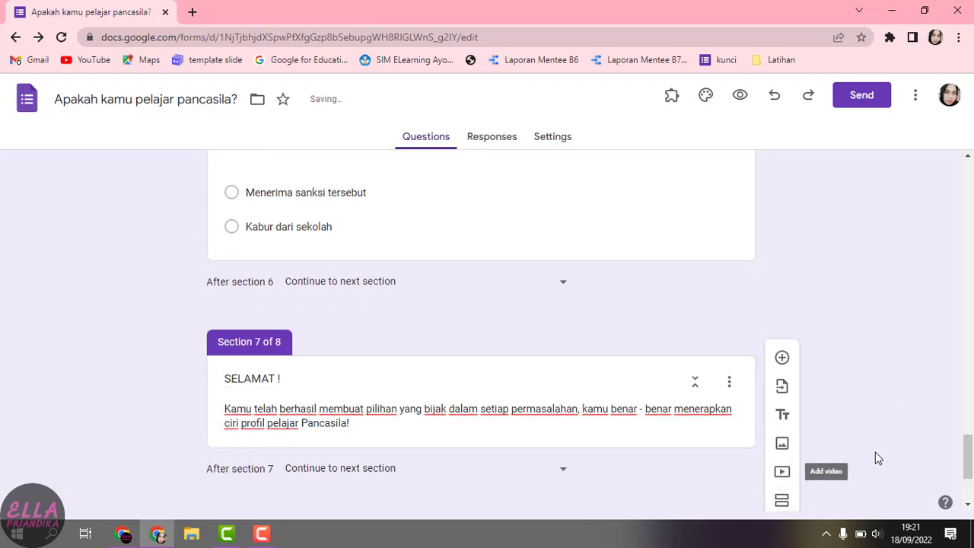
left_click_drag(970, 455, 970, 484)
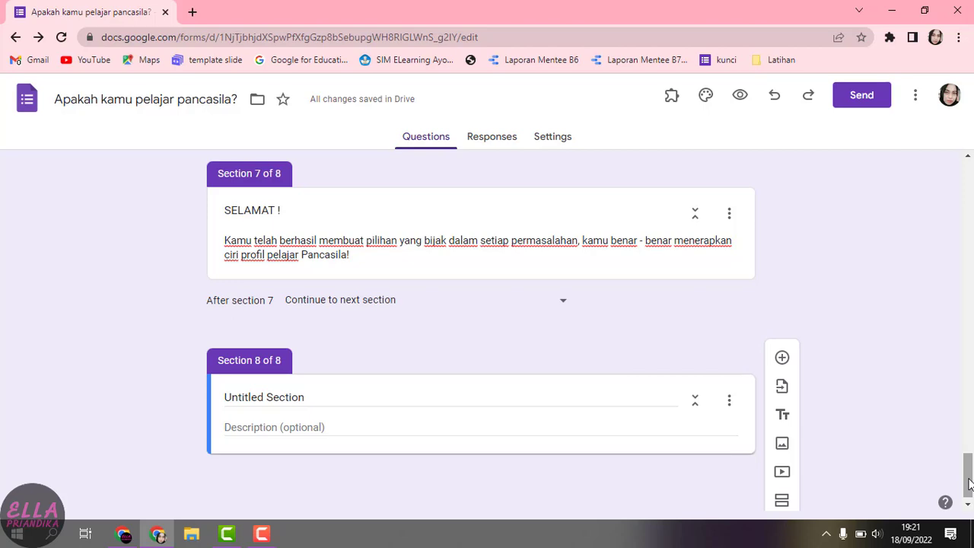
Switch to the Chrome window with the published sample form, answer "Memintanya untuk menunda ibadahnya karena tugas kelompok harus segera diselesaikan" and continue.
left_click(124, 533)
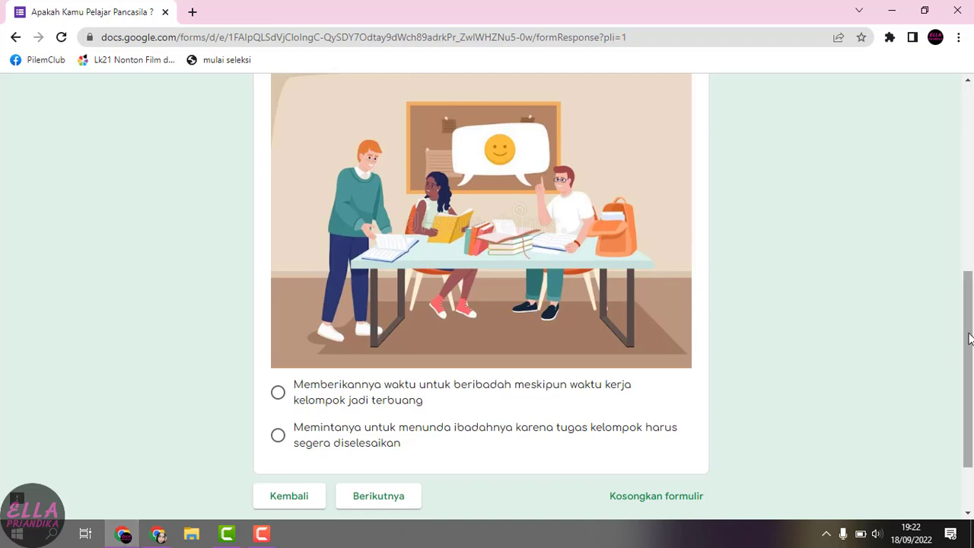
scroll(515, 311, "down", 2)
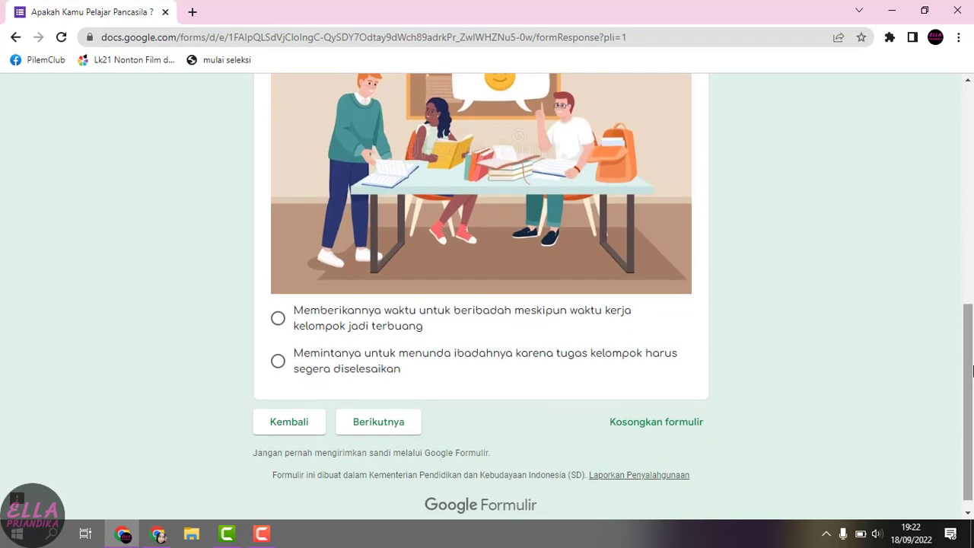
left_click(279, 362)
left_click(370, 432)
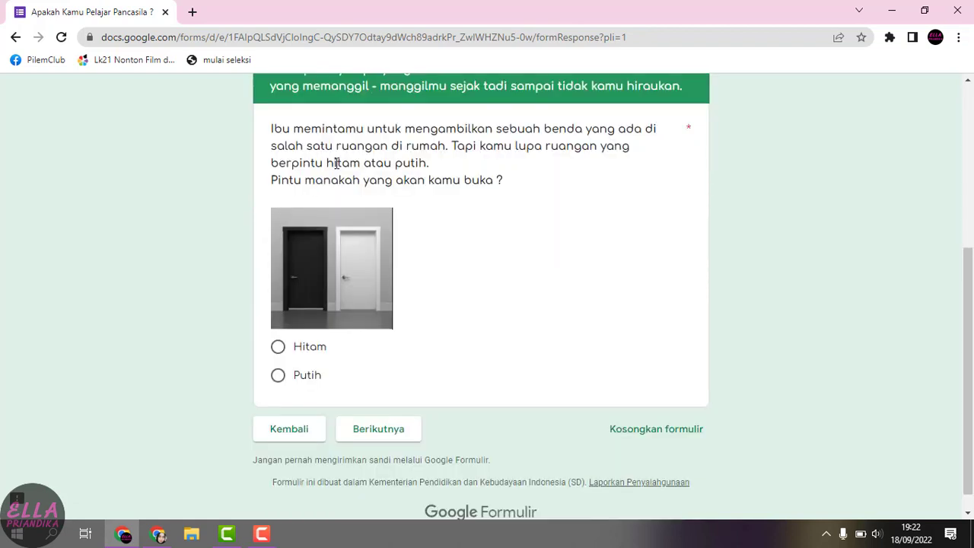
Answer the black-or-white door question in the sample form with "Hitam" and continue to the next section.
scroll(967, 327, "down", 8)
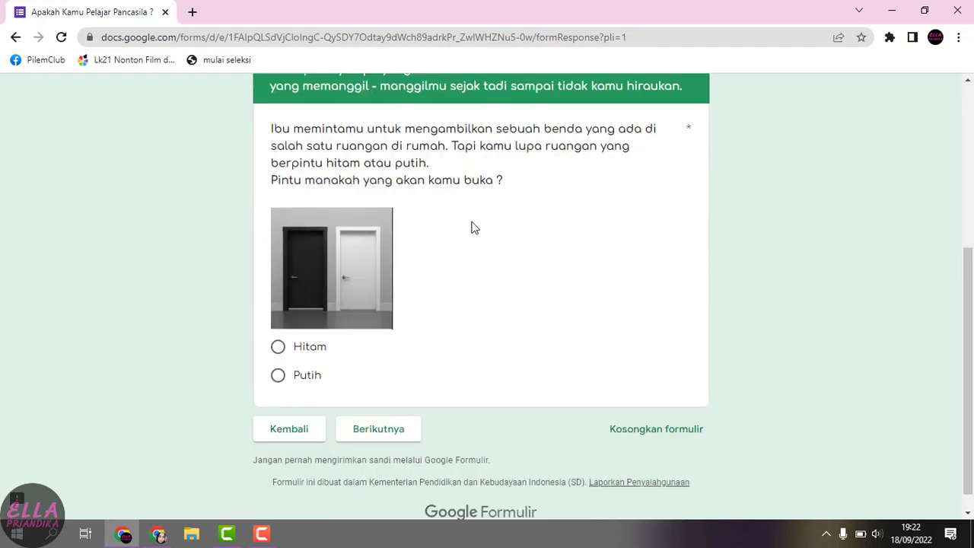
left_click(278, 348)
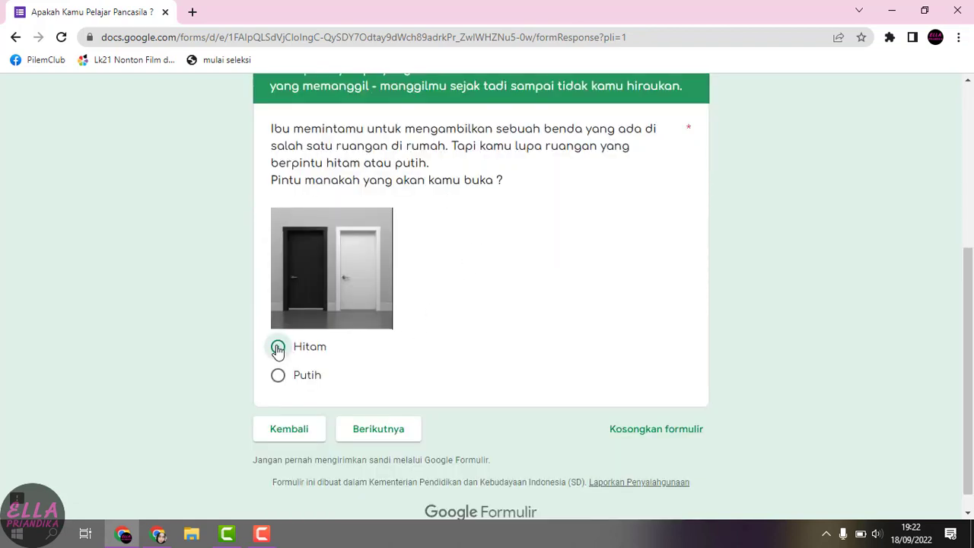
left_click(362, 431)
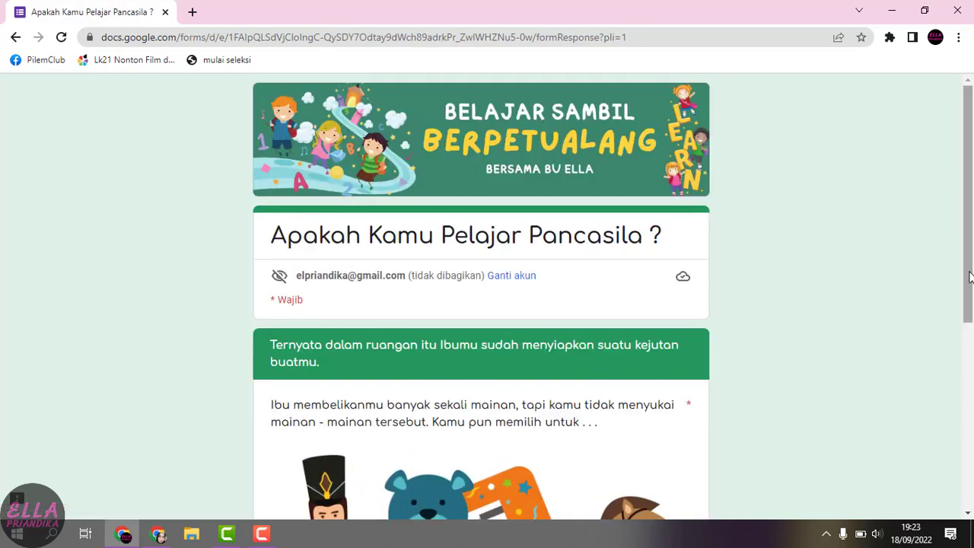
Answer the toys question with "Menerima meski tidak menyukainya", continue, and review the sample form's closing section.
left_click_drag(969, 277, 934, 434)
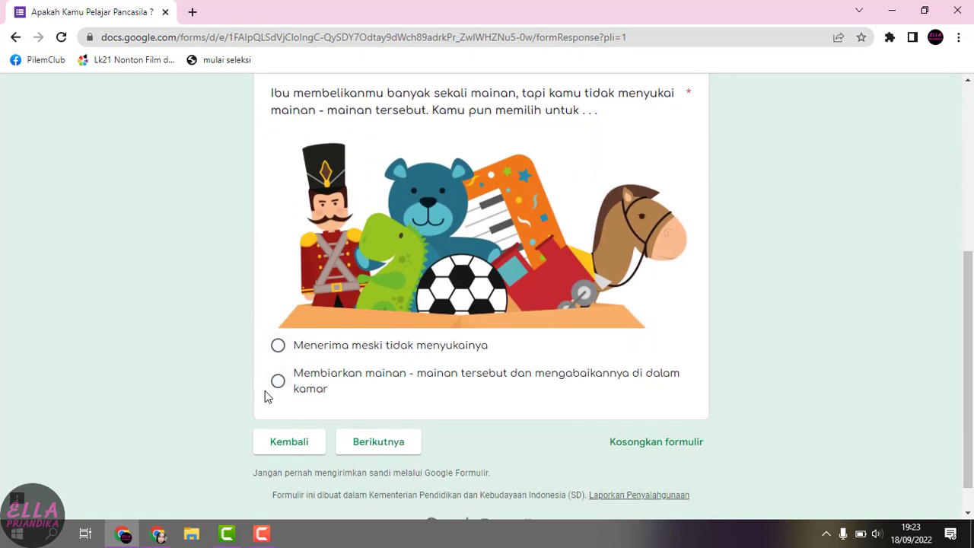
left_click(277, 347)
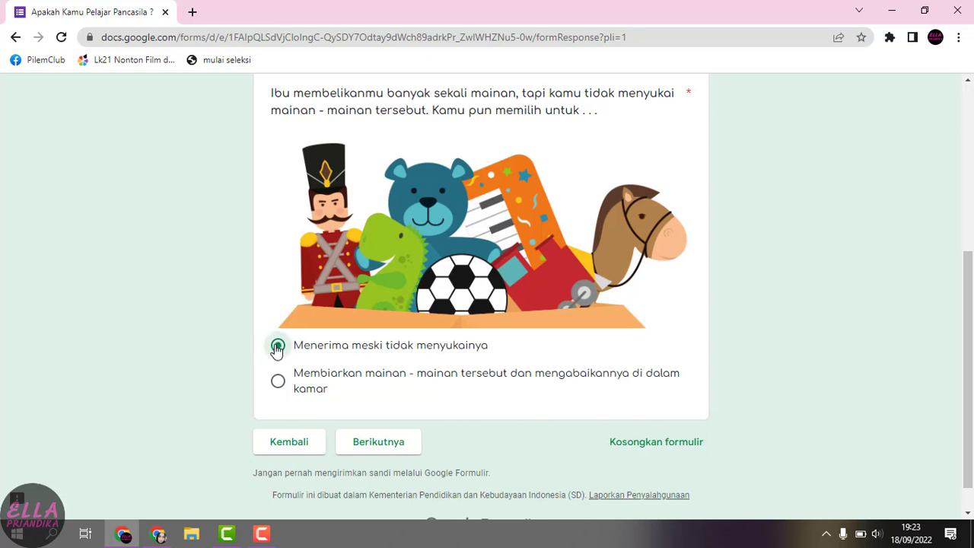
left_click(354, 442)
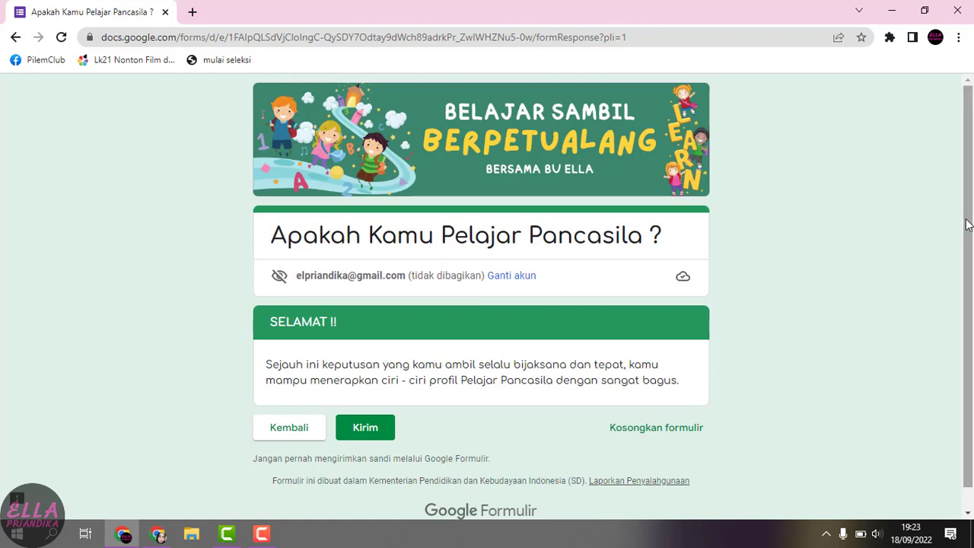
left_click_drag(967, 224, 967, 247)
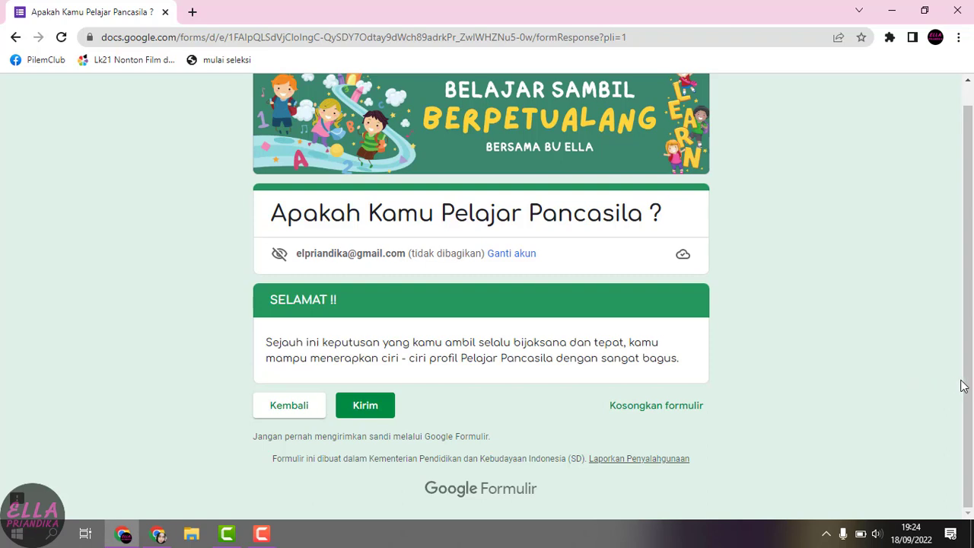
left_click_drag(968, 392, 968, 361)
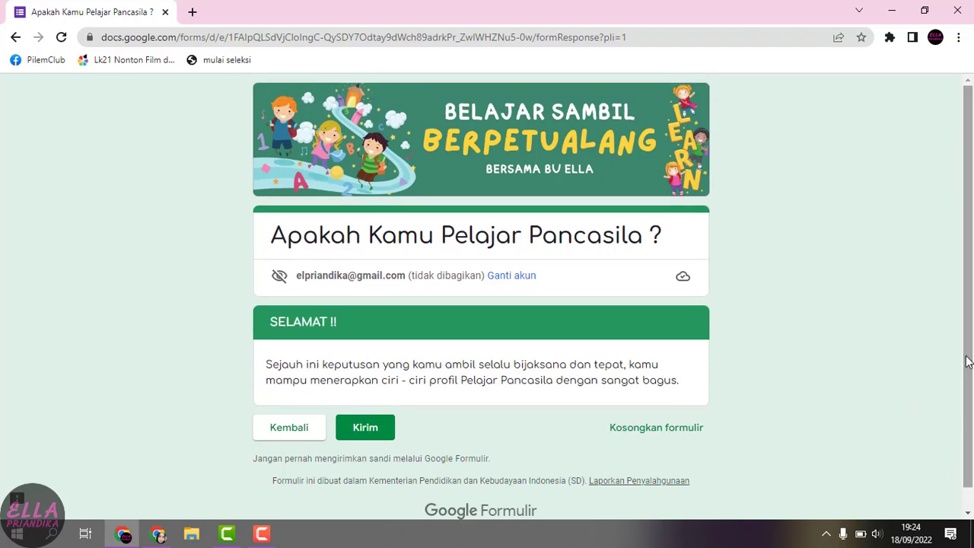